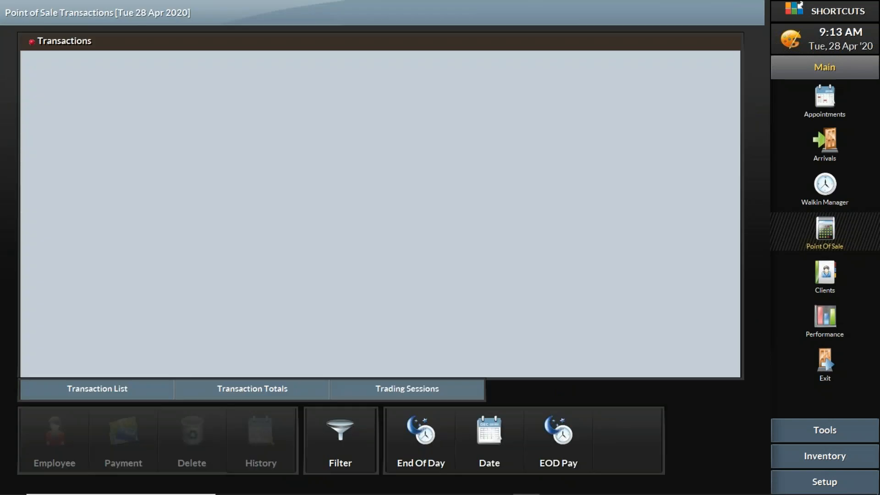
- Start the trading day for register HBNB048 with a new cash float of 100
{"action": "left_click", "coordinate": [639, 427]}
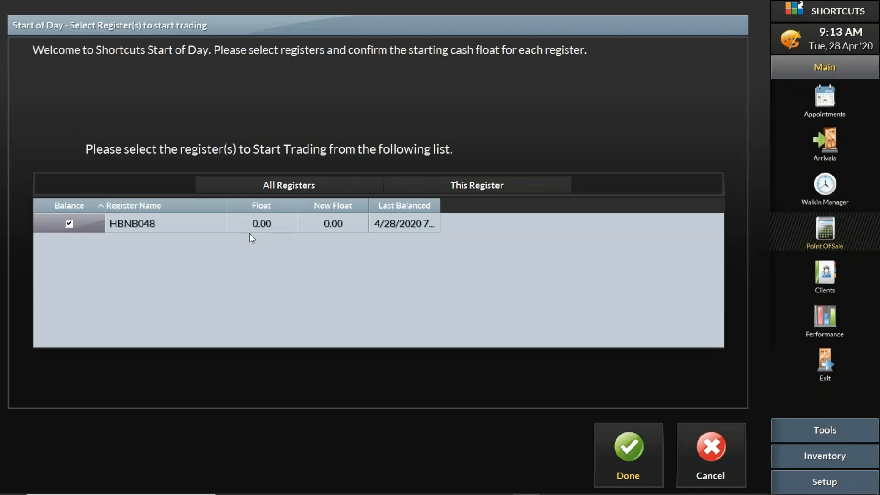
{"action": "left_click", "coordinate": [343, 224]}
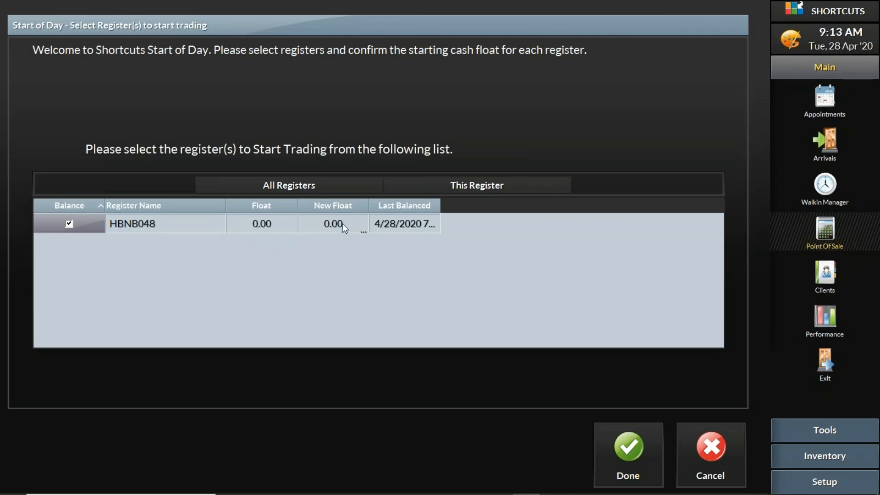
{"action": "left_click", "coordinate": [340, 224]}
{"action": "type", "text": "100"}
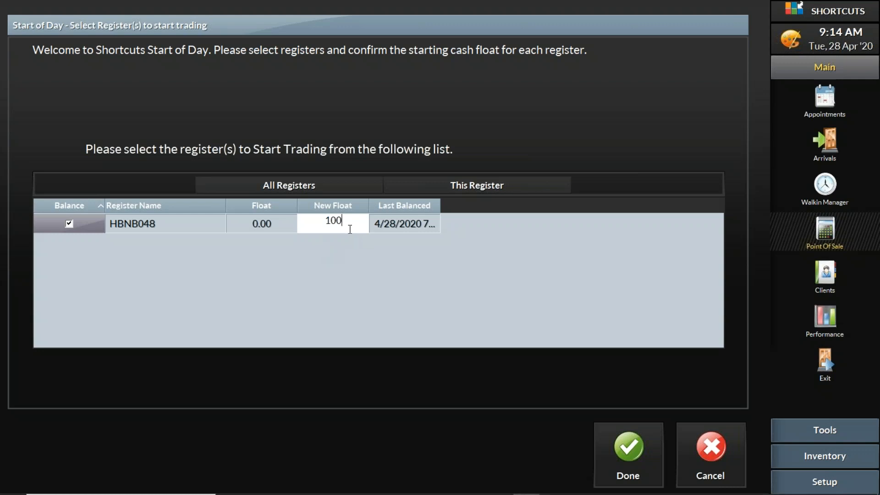
{"action": "left_click", "coordinate": [639, 461]}
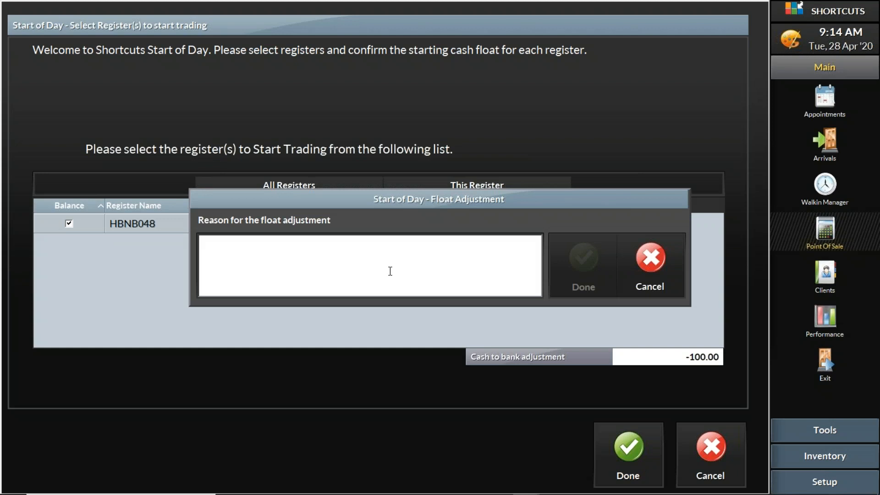
- Give "Daily float" as the reason for the float adjustment, complete the start of day, and close the transactions list
{"action": "type", "text": "Dai"}
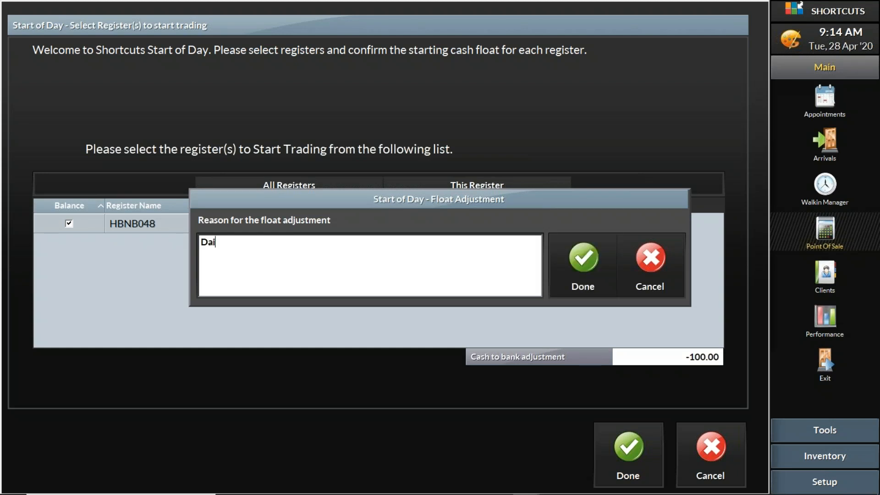
{"action": "type", "text": "ly float"}
{"action": "left_click", "coordinate": [590, 259]}
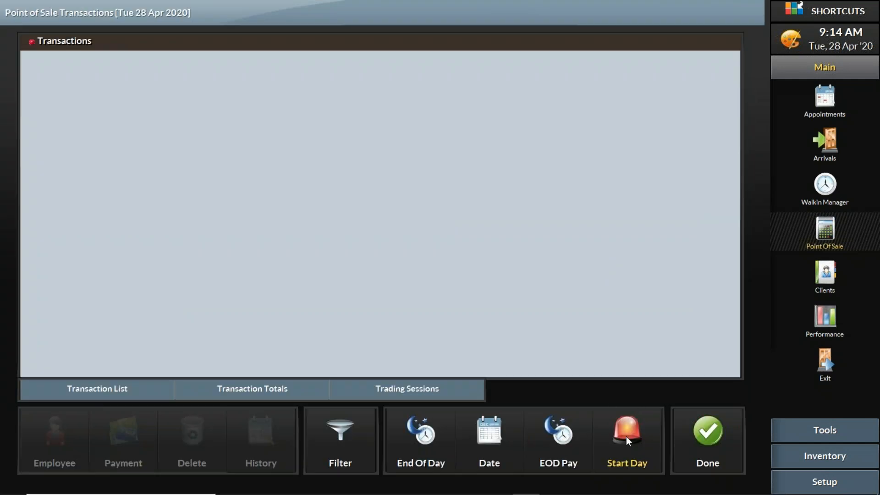
{"action": "left_click", "coordinate": [705, 432]}
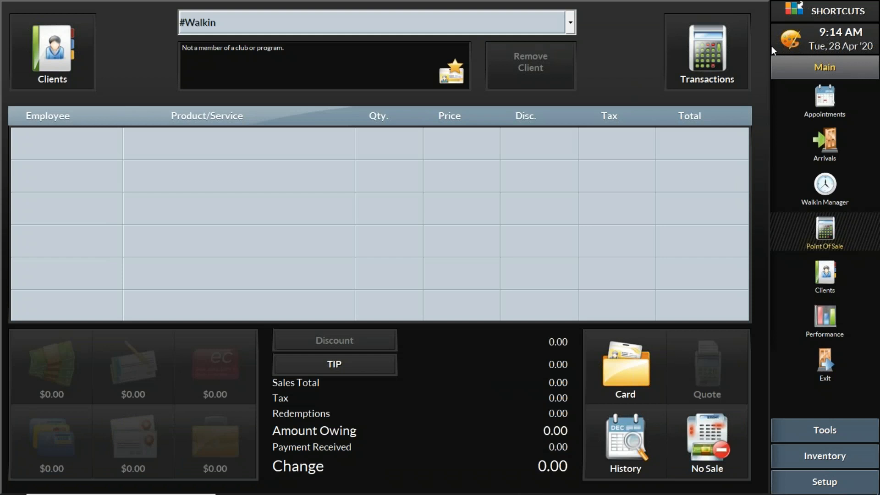
- Create a 10:00 AM appointment for the test client in the second employee's column, tagged as Salon Client
{"action": "left_click", "coordinate": [825, 98]}
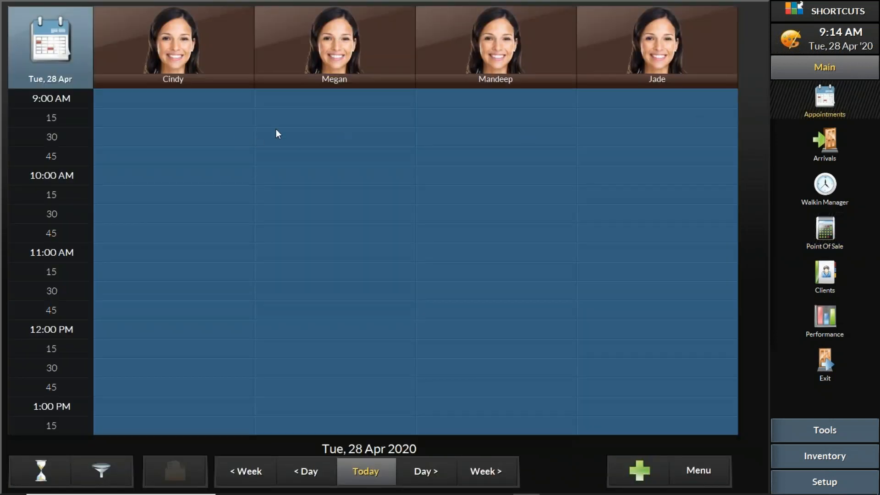
{"action": "double_click", "coordinate": [324, 175]}
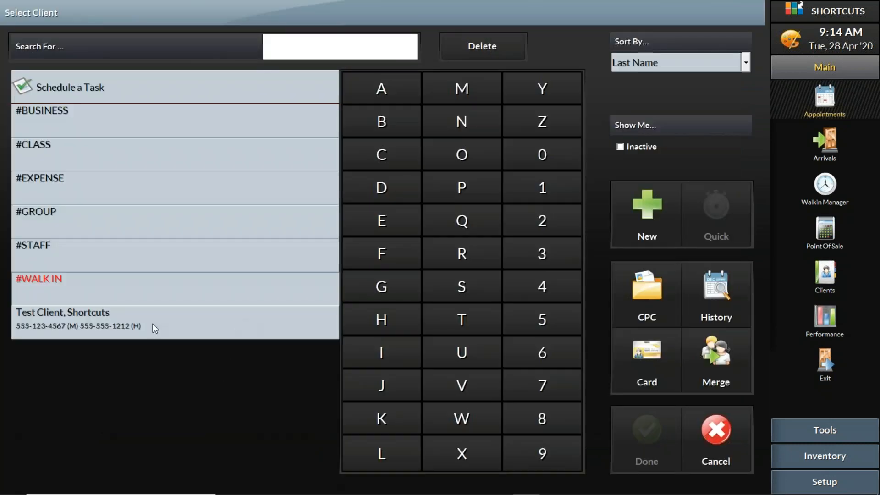
{"action": "left_click", "coordinate": [153, 324]}
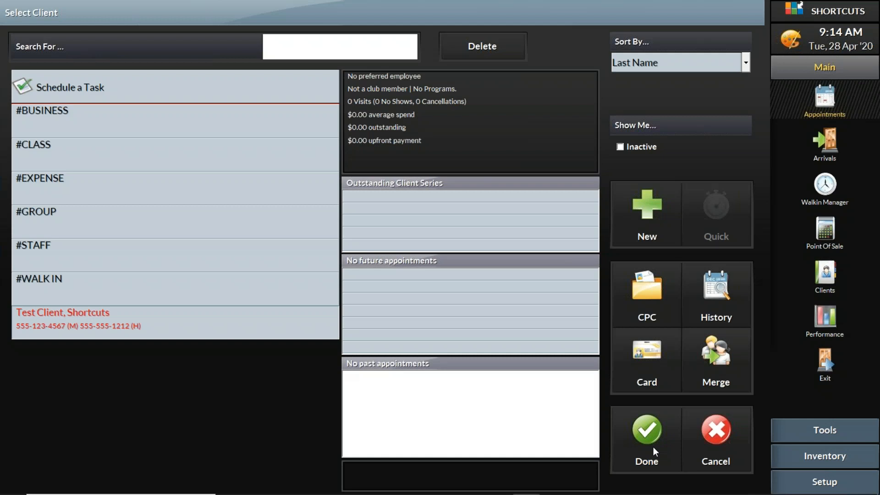
{"action": "left_click", "coordinate": [646, 439]}
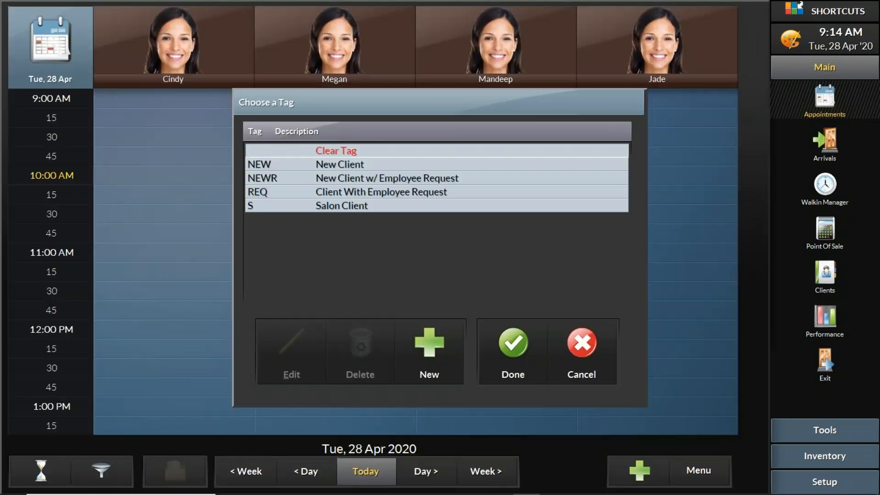
{"action": "left_click", "coordinate": [362, 204]}
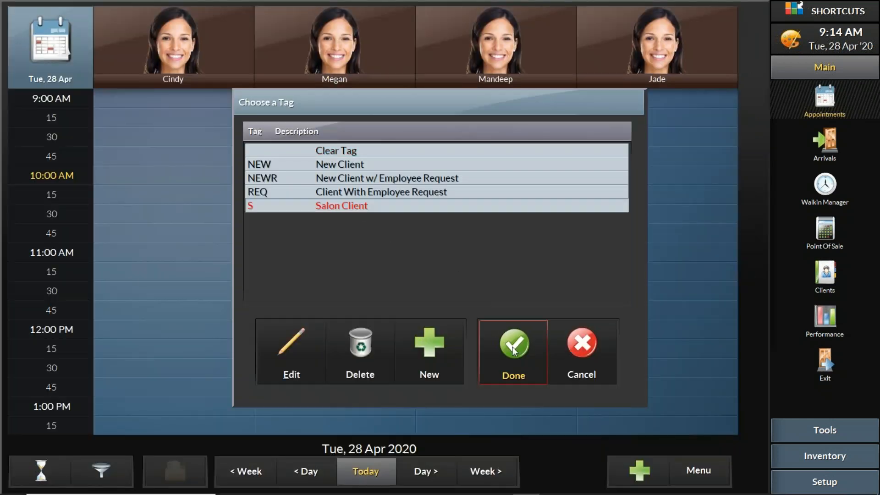
{"action": "left_click", "coordinate": [512, 347]}
- Book the Haircut service from the Cuts category for the 10:00 AM appointment
{"action": "left_click", "coordinate": [405, 280]}
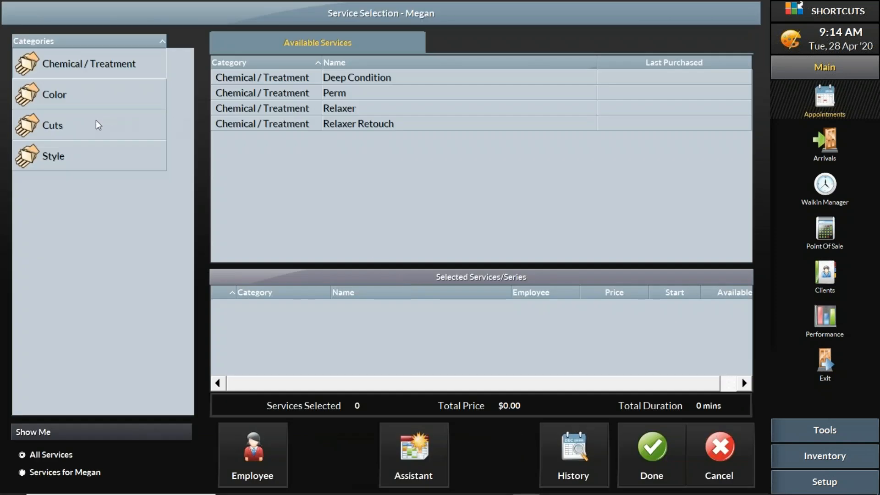
{"action": "left_click", "coordinate": [86, 130]}
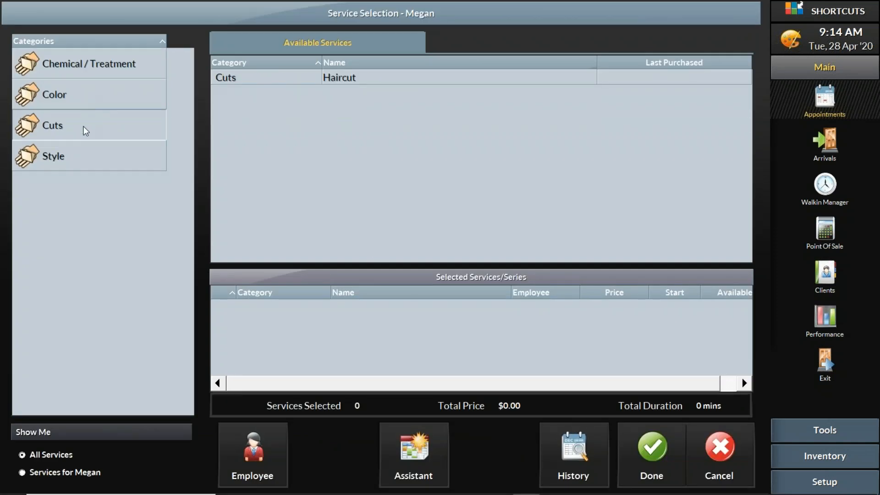
{"action": "left_click", "coordinate": [401, 86]}
{"action": "left_click", "coordinate": [649, 449]}
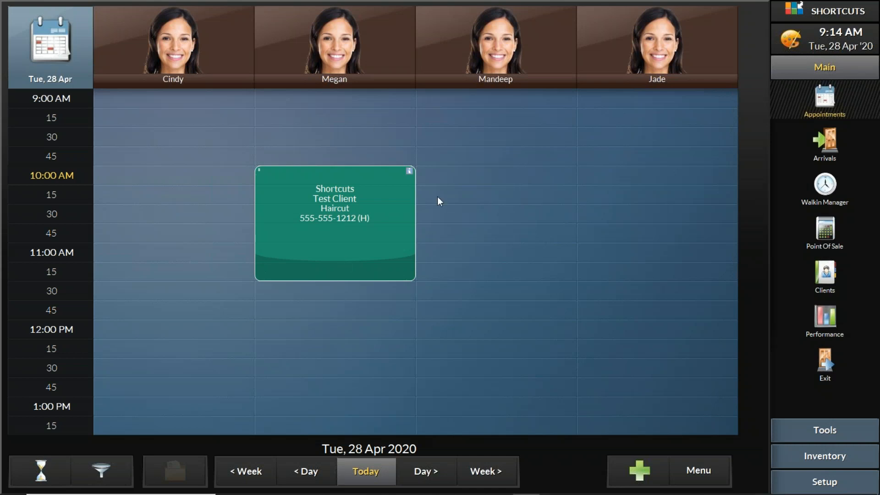
- View the haircut appointment's status options, then check the client choices in the point of sale
{"action": "right_click", "coordinate": [368, 191]}
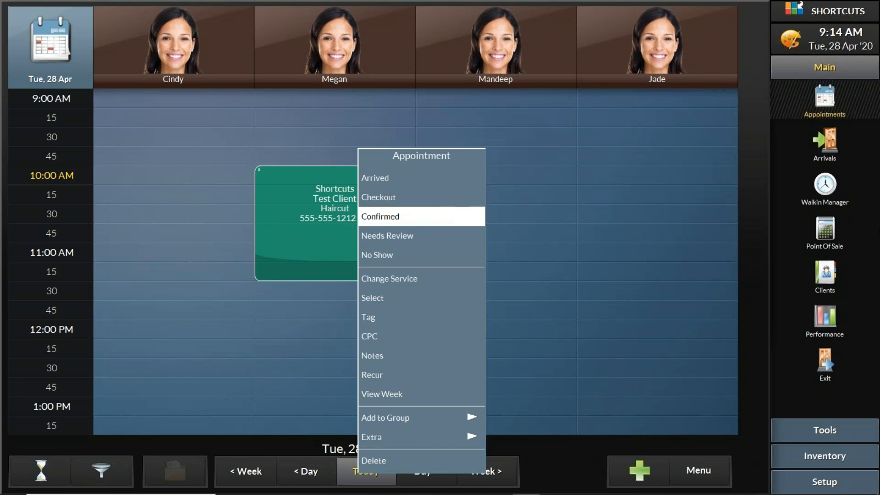
{"action": "left_click", "coordinate": [829, 227]}
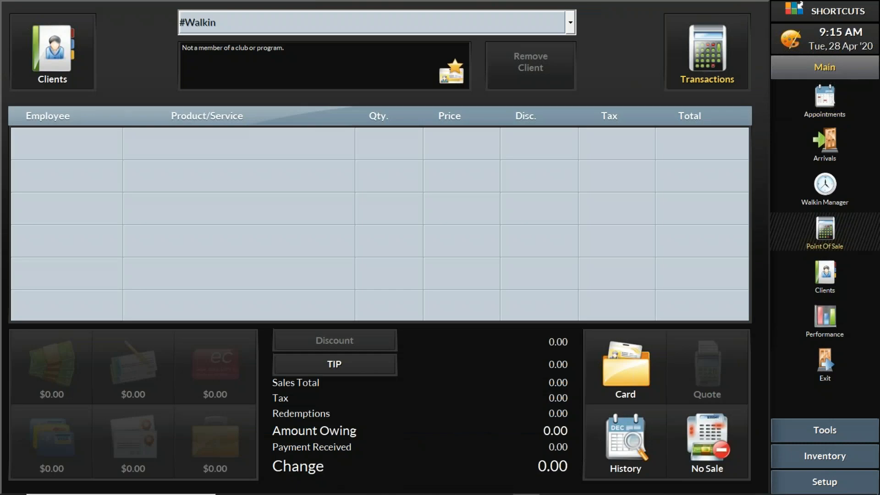
{"action": "left_click", "coordinate": [566, 23]}
{"action": "left_click", "coordinate": [549, 42]}
- Mark the 10:00 AM haircut appointment as arrived in the appointment book
{"action": "left_click", "coordinate": [828, 105]}
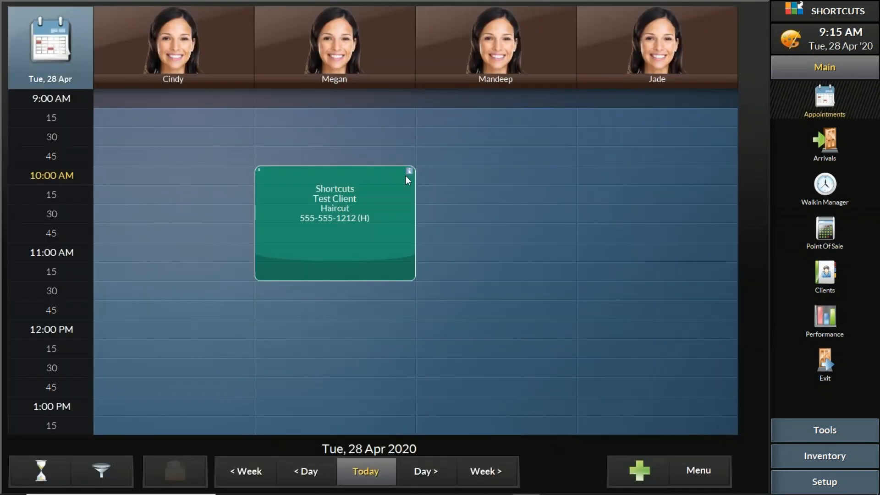
{"action": "left_click", "coordinate": [367, 196]}
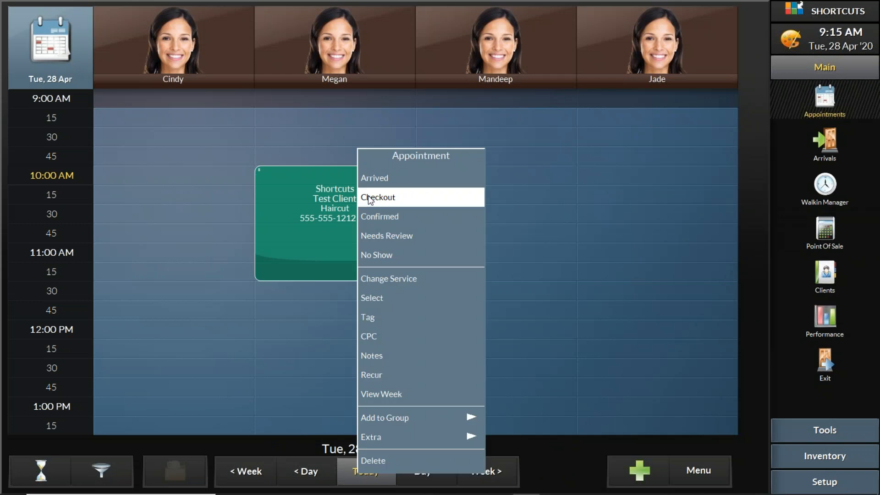
{"action": "left_click", "coordinate": [387, 179]}
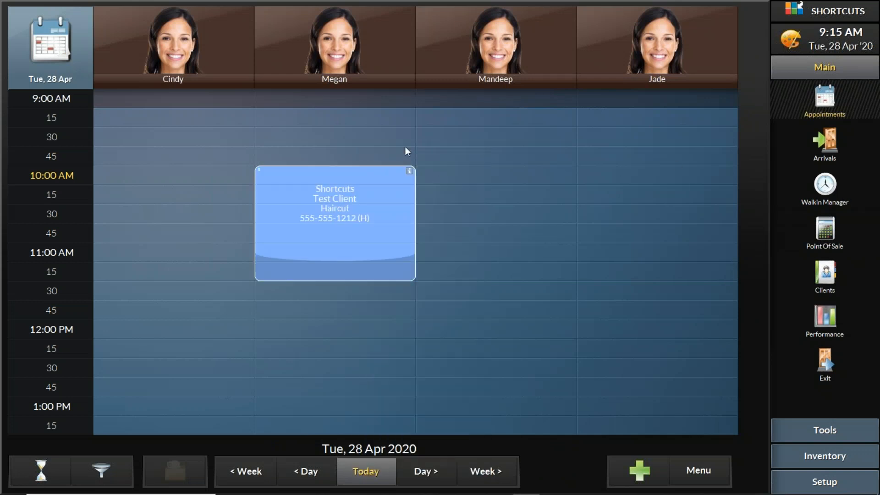
- Look for the arrived client in the point of sale, in both the quick client choices and the full client list
{"action": "left_click", "coordinate": [825, 231]}
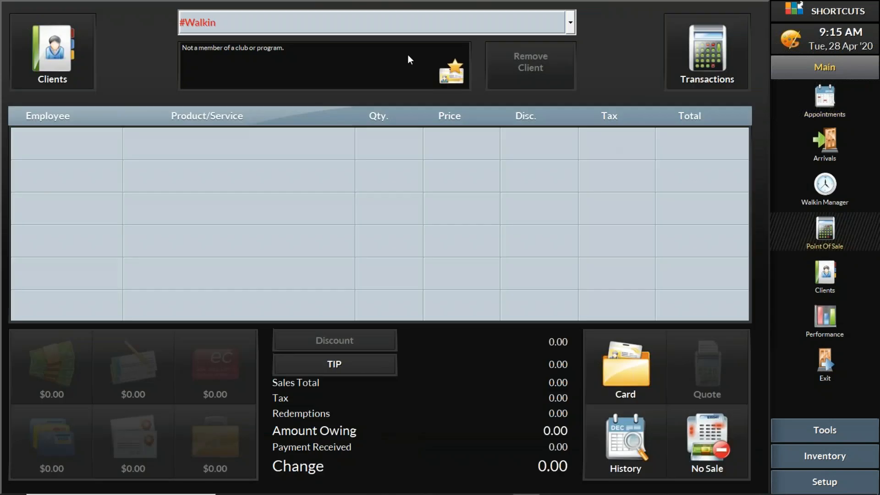
{"action": "left_click", "coordinate": [414, 28]}
{"action": "left_click", "coordinate": [415, 26]}
{"action": "left_click", "coordinate": [414, 27]}
{"action": "left_click", "coordinate": [414, 27]}
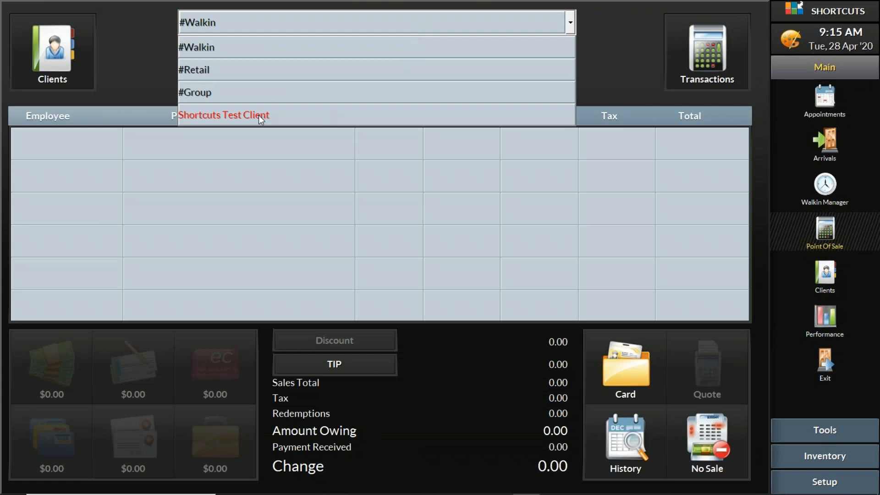
{"action": "left_click", "coordinate": [148, 59]}
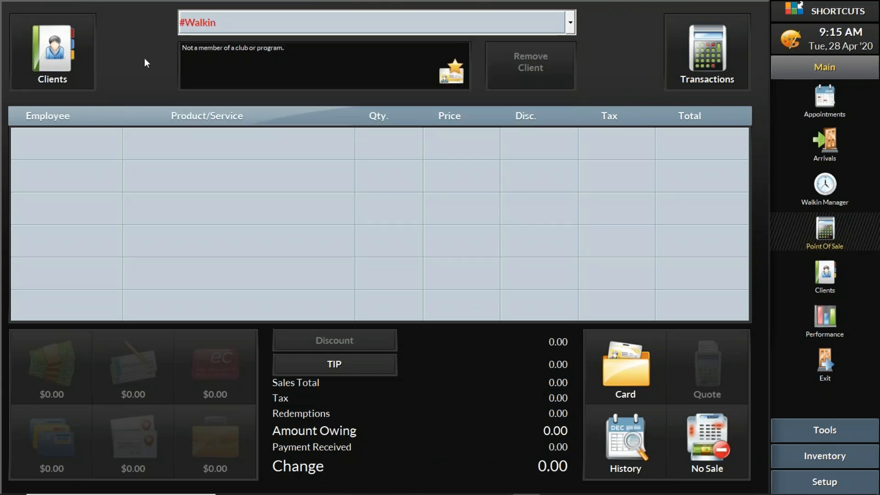
{"action": "left_click", "coordinate": [76, 57]}
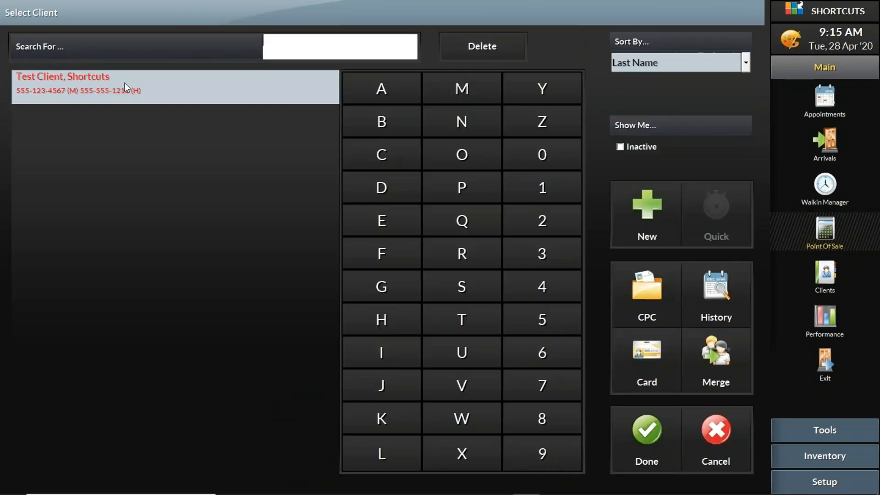
{"action": "left_click", "coordinate": [729, 443]}
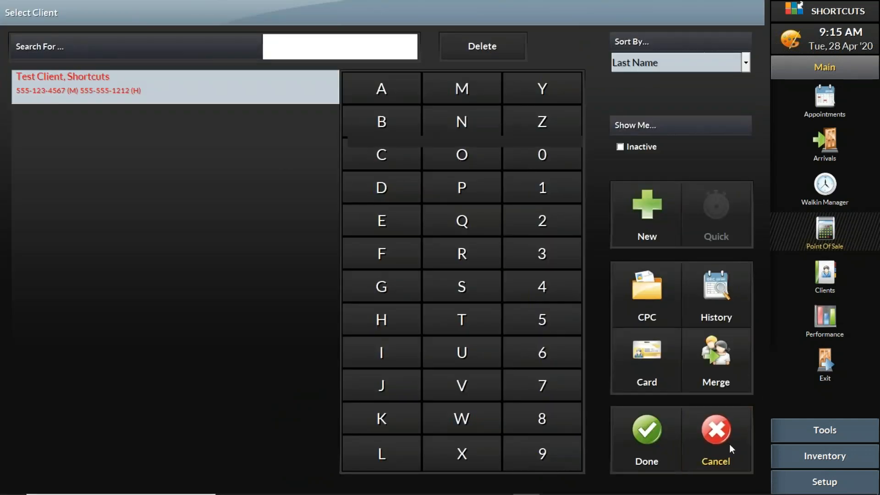
- Check out the arrived 10:00 AM haircut appointment directly from the appointment book
{"action": "left_click", "coordinate": [829, 114]}
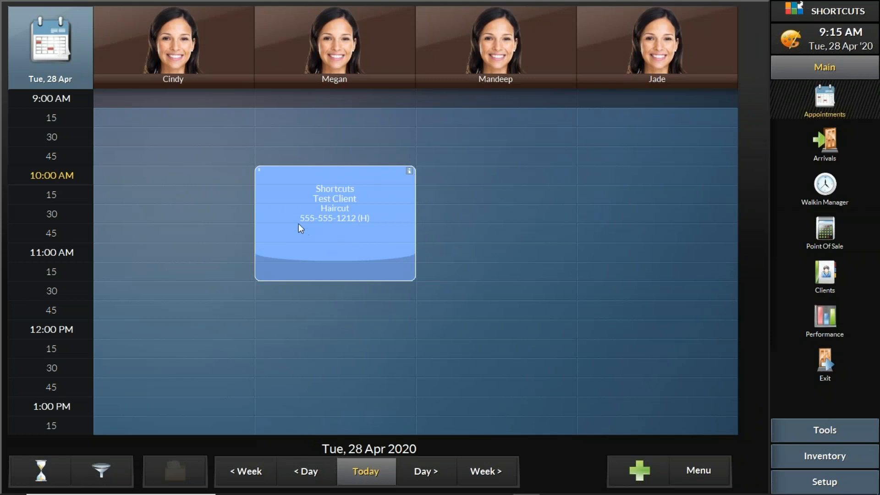
{"action": "left_click", "coordinate": [298, 193]}
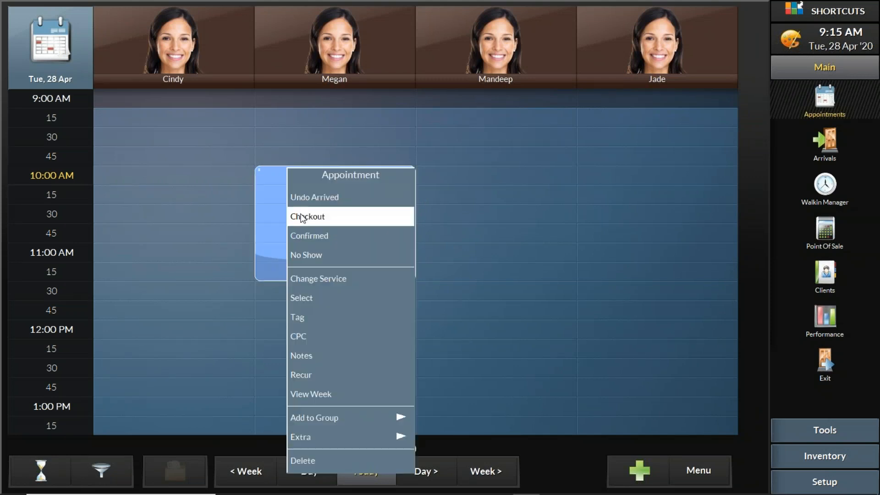
{"action": "left_click", "coordinate": [303, 218]}
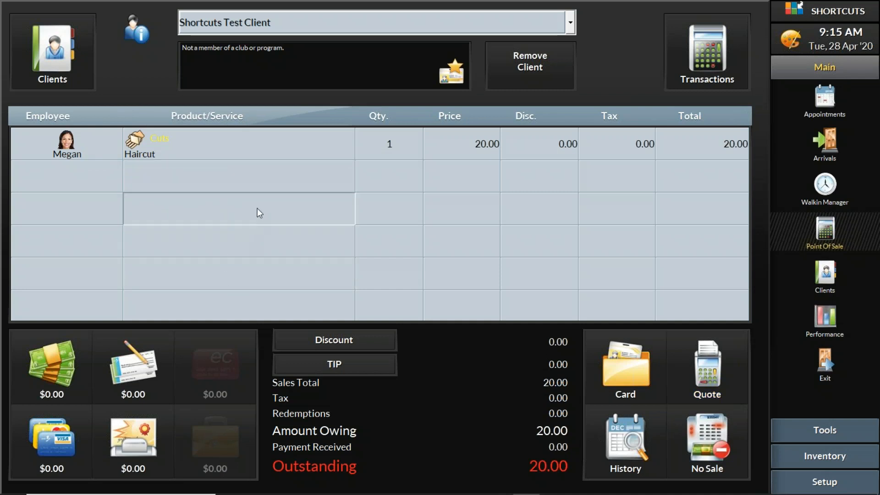
{"action": "scroll", "coordinate": [298, 242], "scroll_direction": "down", "scroll_amount": 1}
{"action": "scroll", "coordinate": [295, 148], "scroll_direction": "up", "scroll_amount": 1}
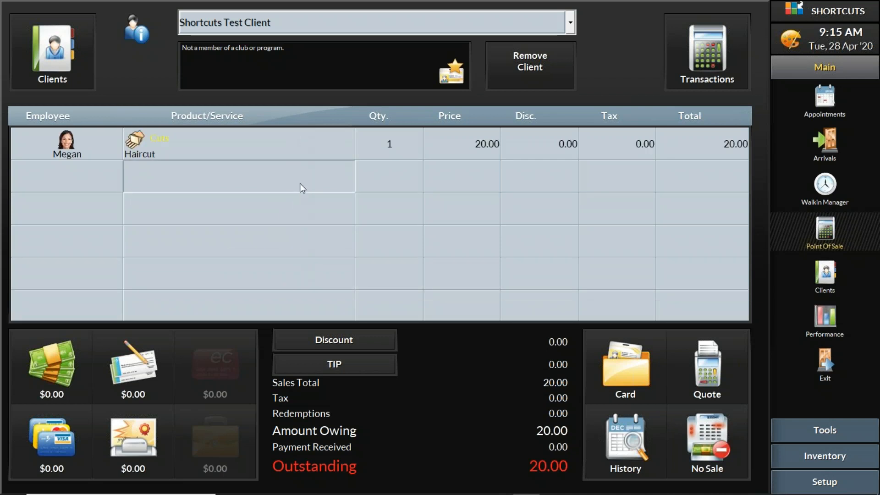
{"action": "scroll", "coordinate": [300, 286], "scroll_direction": "down", "scroll_amount": 1}
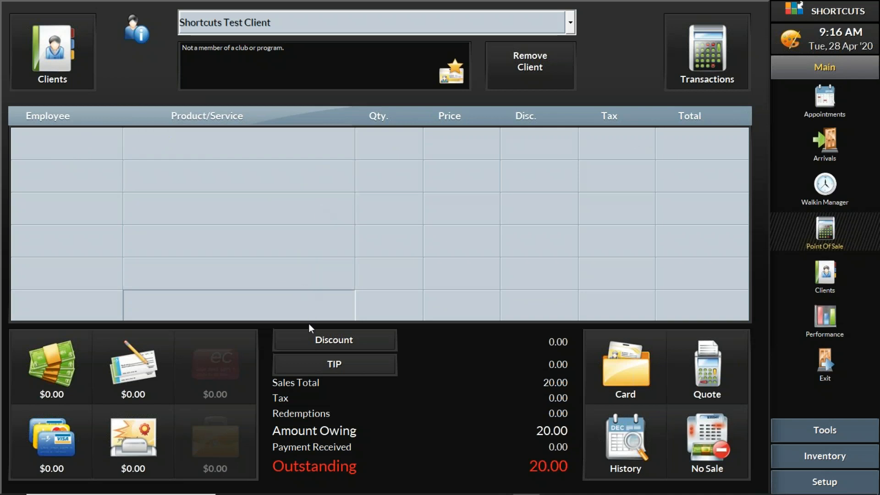
{"action": "scroll", "coordinate": [323, 254], "scroll_direction": "up", "scroll_amount": 1}
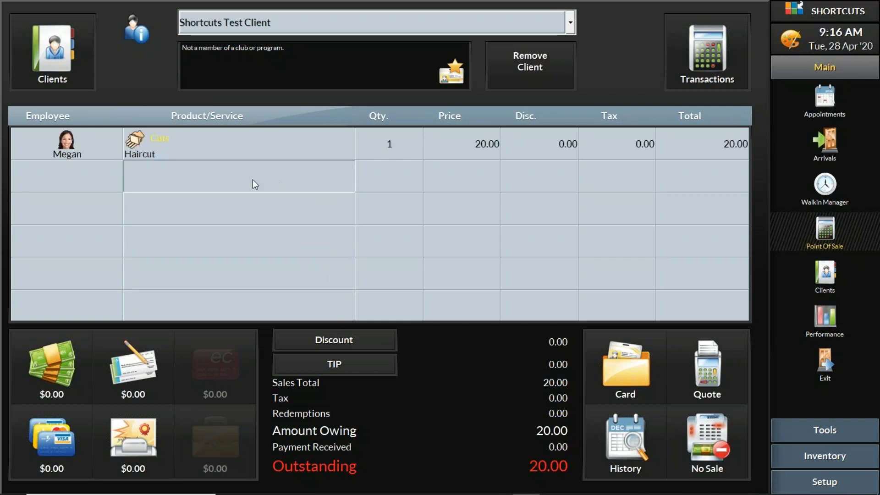
- Add a Single Foil color service to the sale, performed by the same stylist as the haircut
{"action": "left_click", "coordinate": [208, 173]}
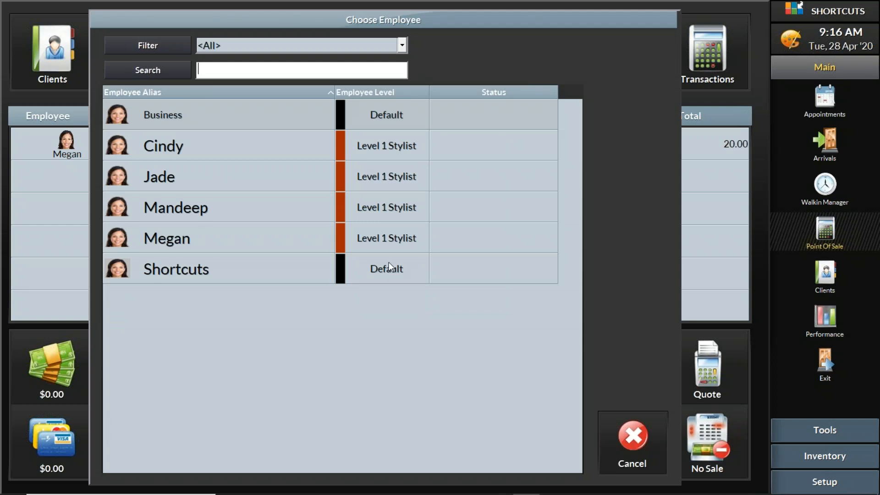
{"action": "left_click", "coordinate": [176, 239]}
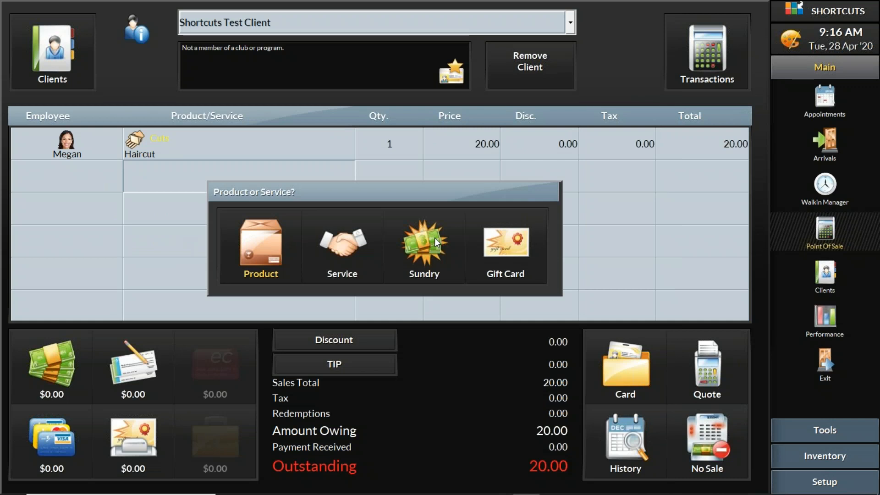
{"action": "left_click", "coordinate": [344, 238]}
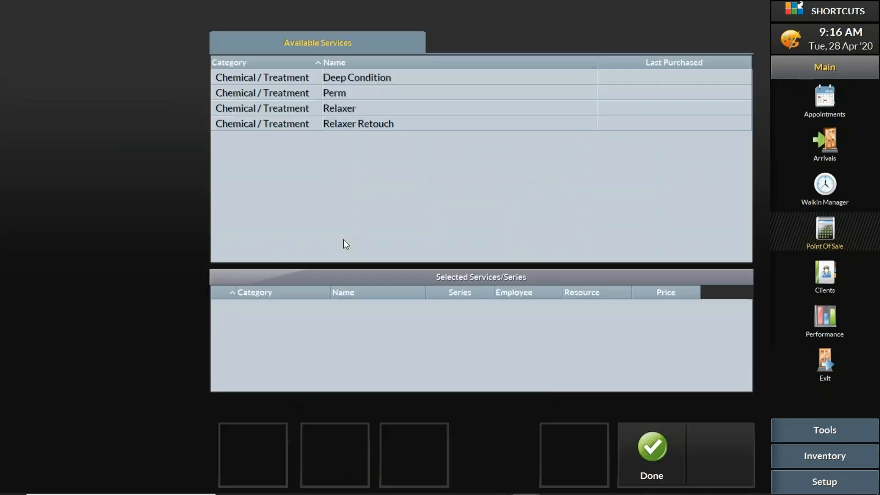
{"action": "left_click", "coordinate": [117, 104]}
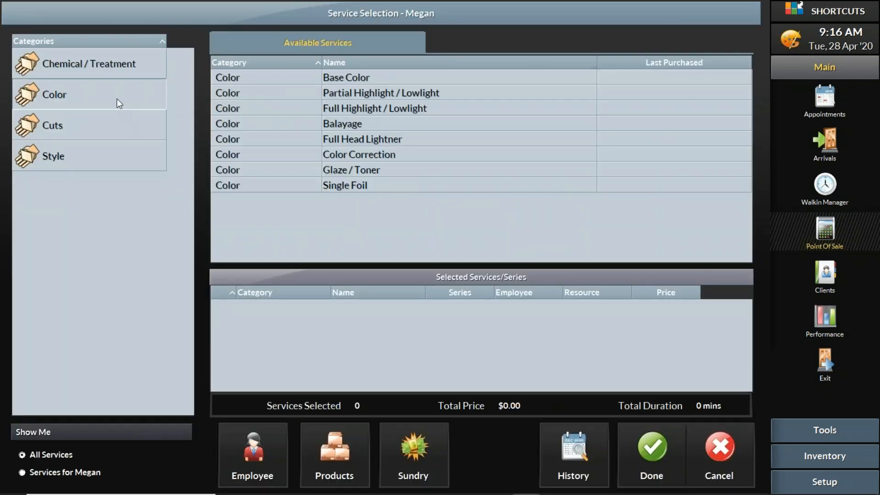
{"action": "left_click", "coordinate": [93, 126]}
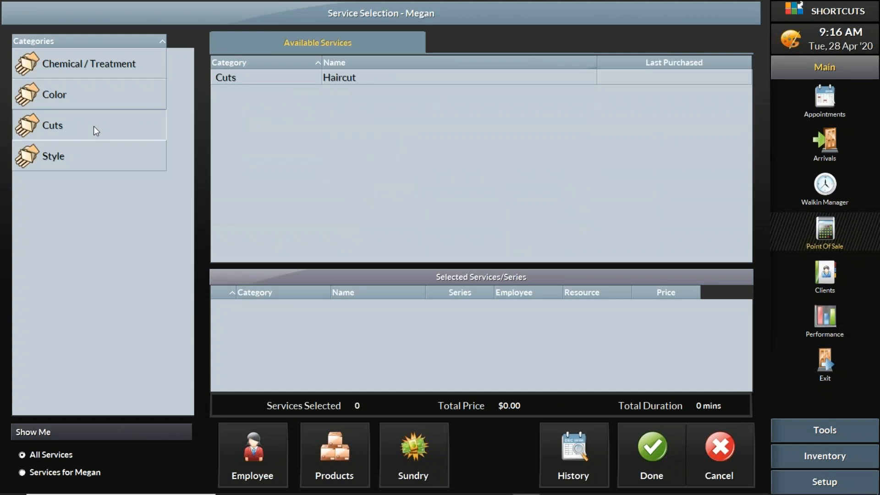
{"action": "left_click", "coordinate": [92, 156]}
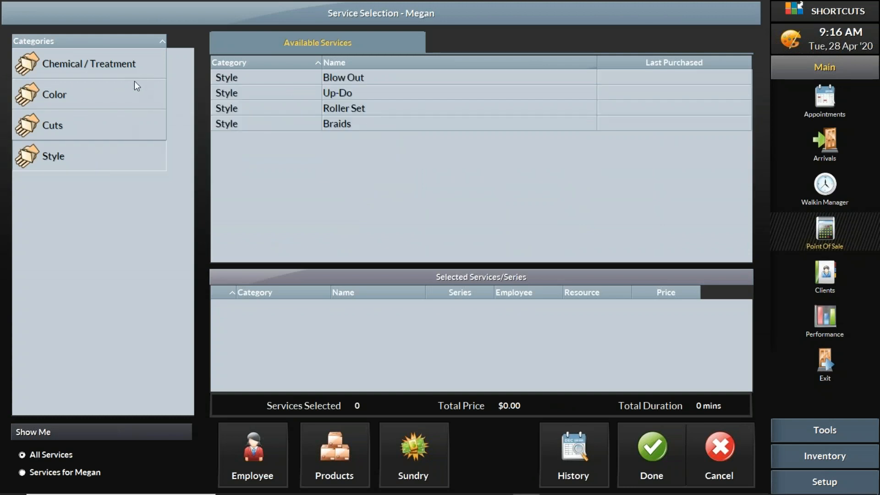
{"action": "left_click", "coordinate": [113, 93]}
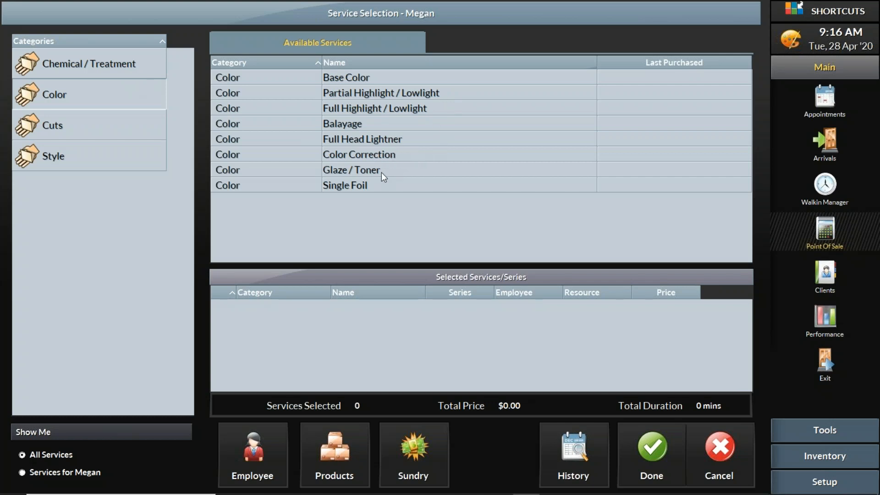
{"action": "left_click", "coordinate": [372, 183]}
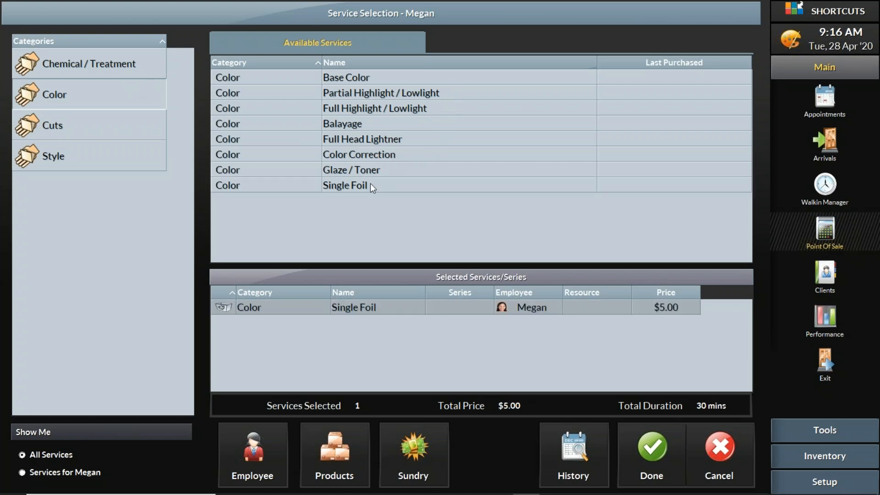
{"action": "left_click", "coordinate": [661, 451]}
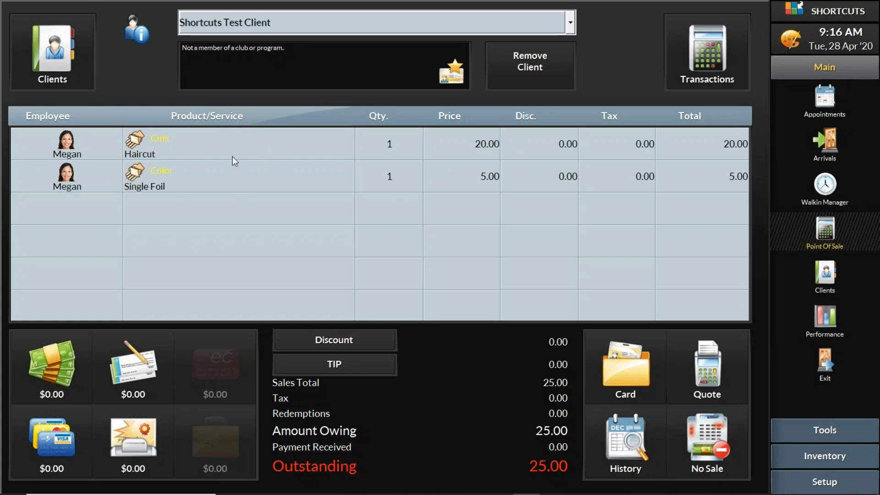
- Set the price of the Single Foil service to 30.00
{"action": "left_click", "coordinate": [484, 179]}
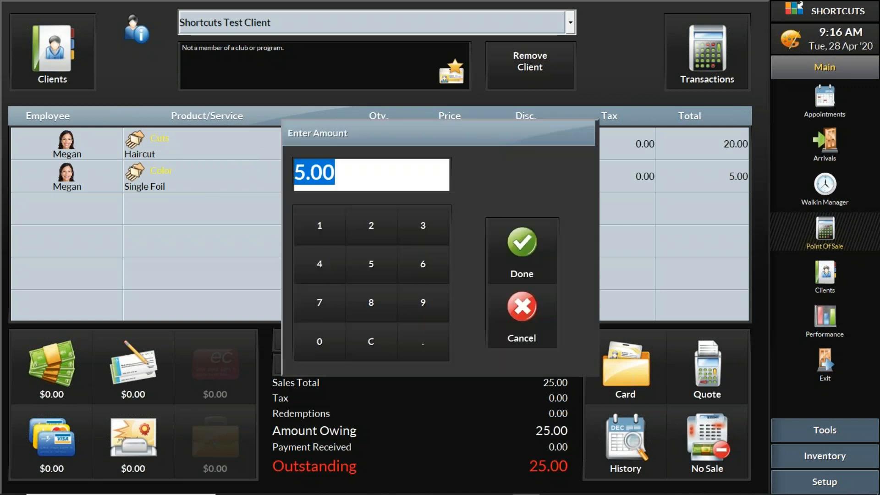
{"action": "type", "text": "1"}
{"action": "key", "text": "BackSpace"}
{"action": "type", "text": "30"}
{"action": "left_click", "coordinate": [537, 241]}
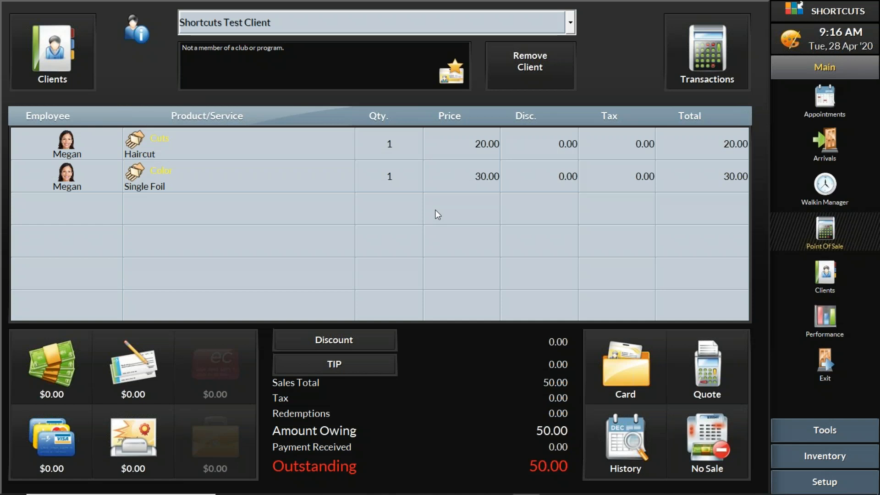
{"action": "left_click", "coordinate": [567, 175]}
{"action": "left_click", "coordinate": [248, 212]}
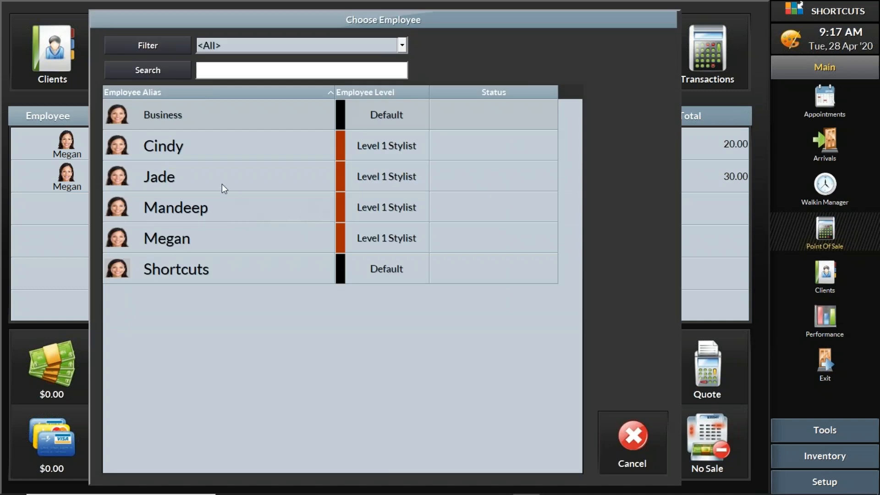
{"action": "left_click", "coordinate": [213, 245]}
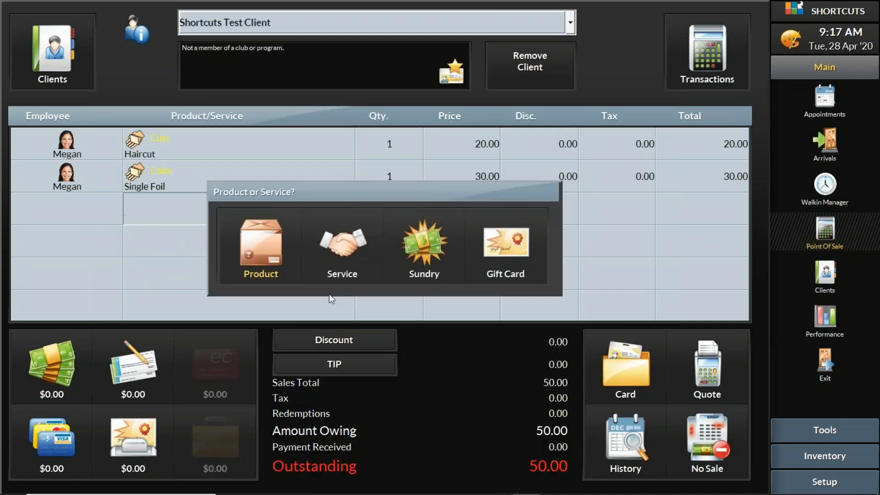
{"action": "left_click", "coordinate": [271, 246]}
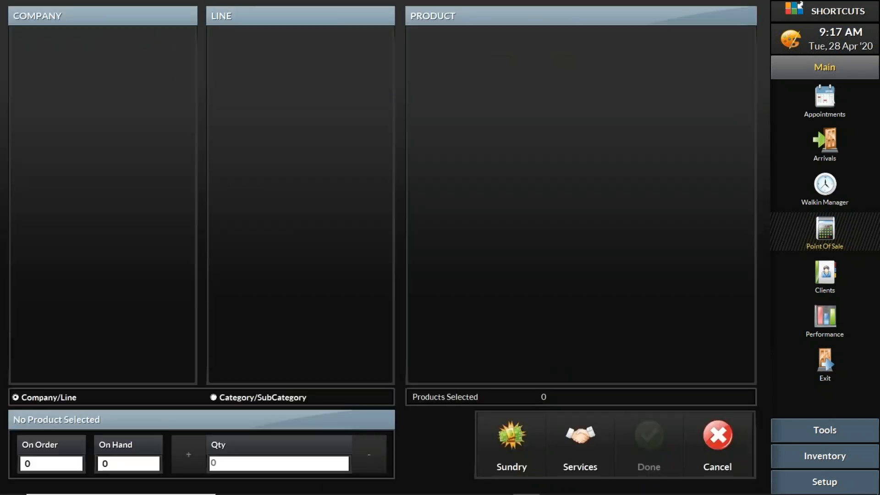
{"action": "left_click", "coordinate": [729, 448]}
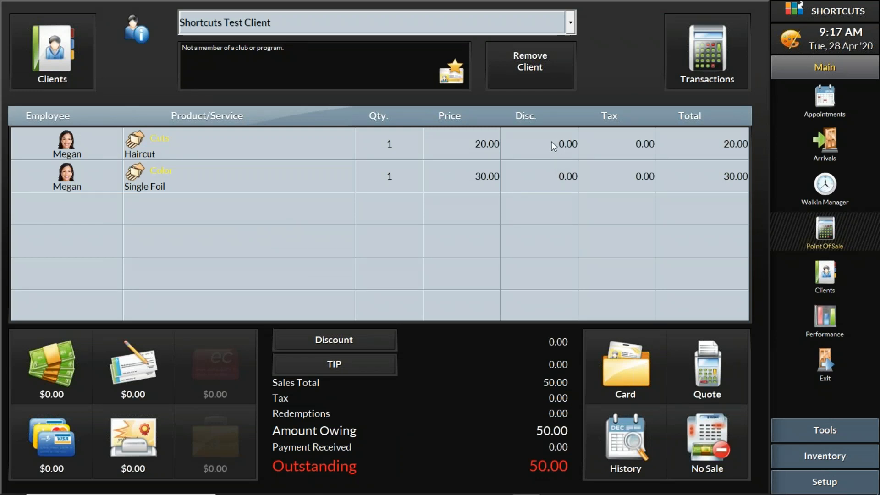
{"action": "left_click", "coordinate": [562, 173]}
{"action": "left_click", "coordinate": [372, 362]}
{"action": "left_click", "coordinate": [68, 437]}
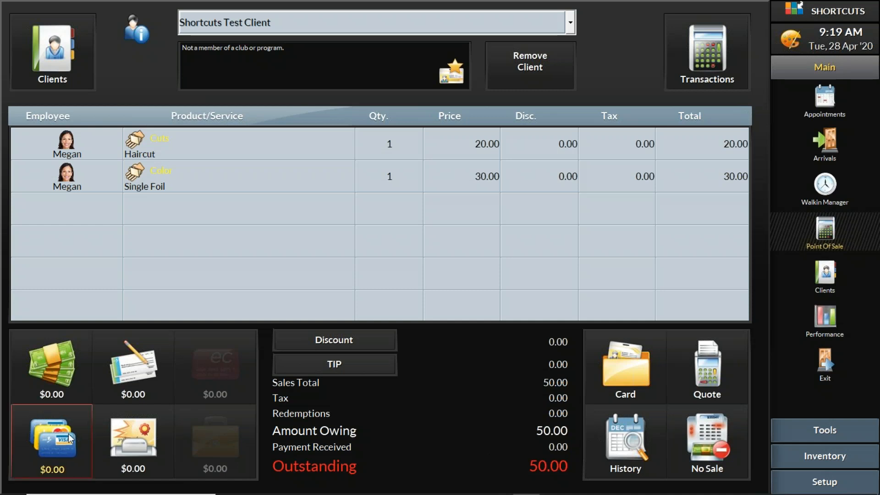
- Add a tip of 5.00 to the sale for the stylist who performed the services
{"action": "left_click", "coordinate": [373, 364]}
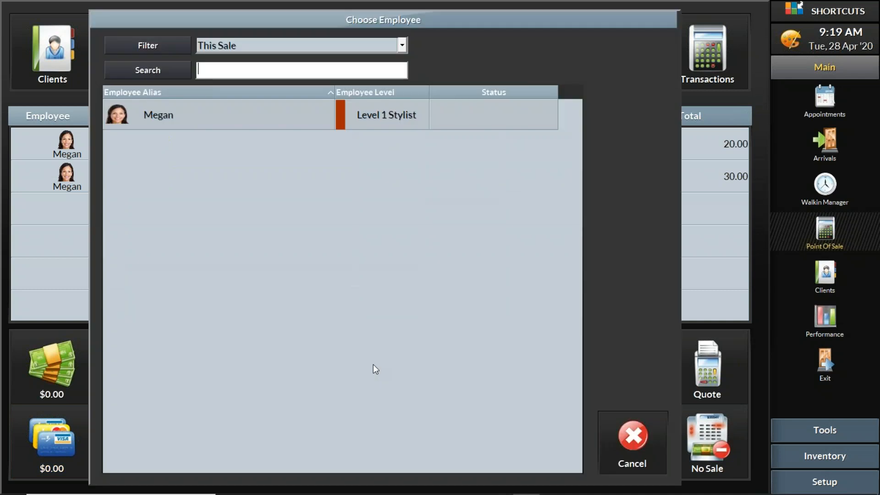
{"action": "left_click", "coordinate": [193, 121]}
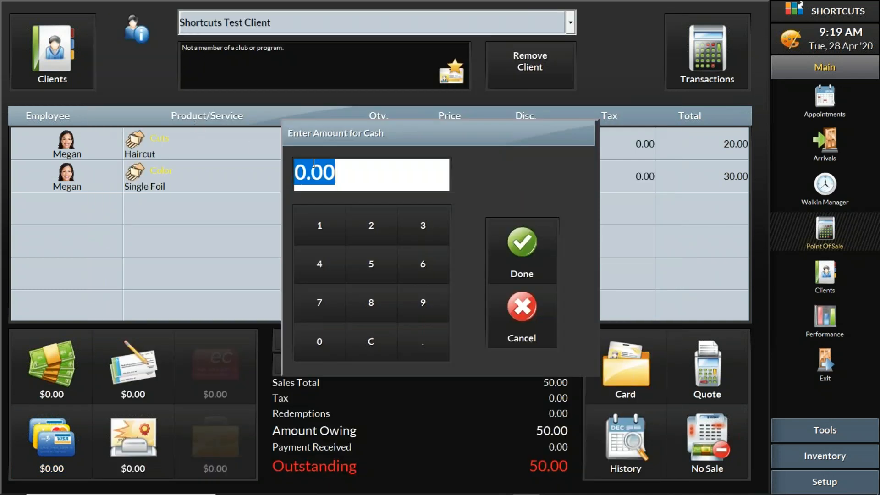
{"action": "type", "text": "5"}
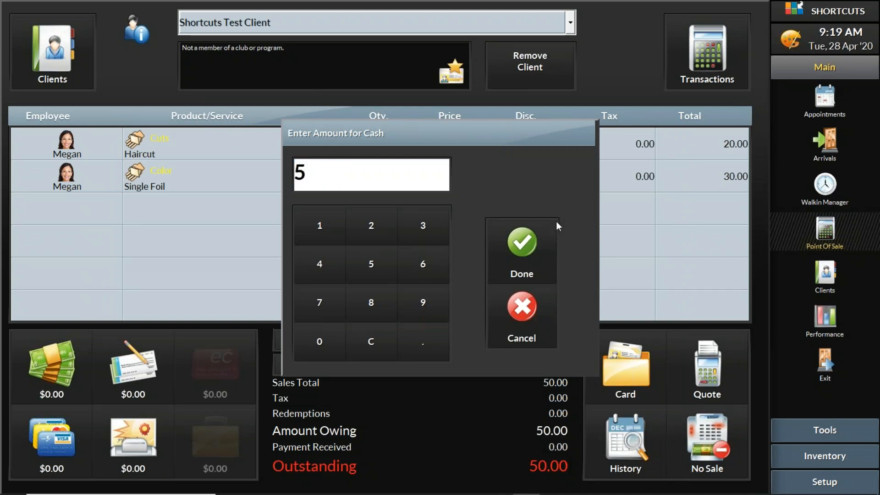
{"action": "left_click", "coordinate": [535, 240]}
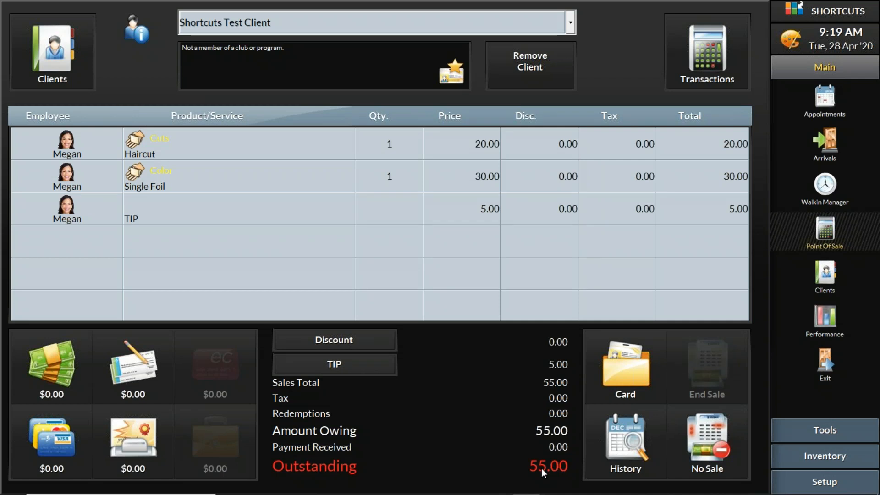
- Take the full 55.00 payment for the sale by Visa credit card
{"action": "left_click", "coordinate": [48, 441]}
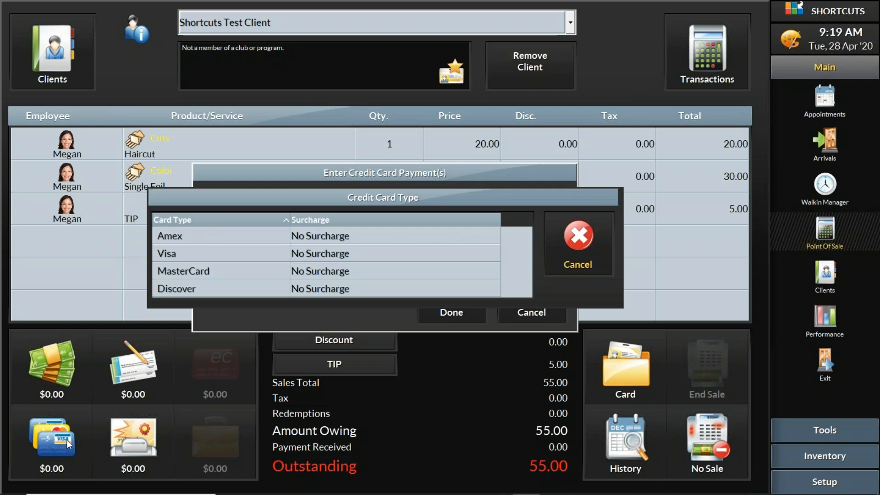
{"action": "left_click", "coordinate": [184, 252]}
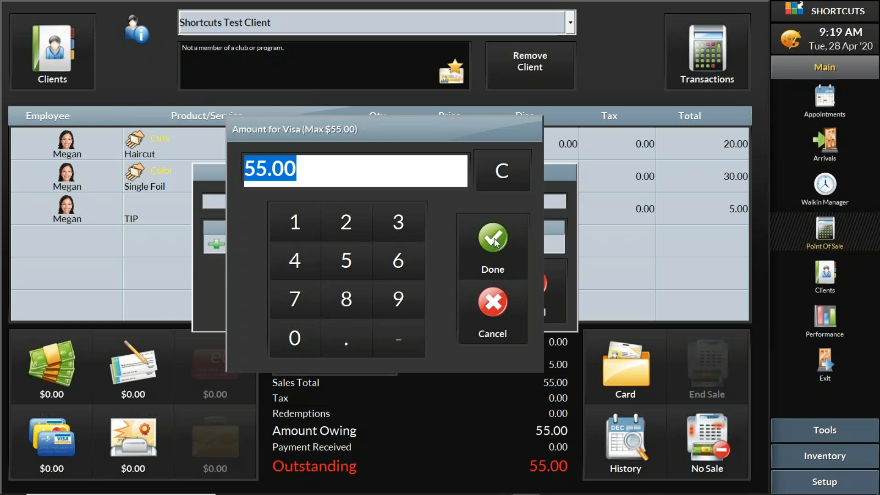
{"action": "left_click", "coordinate": [494, 238]}
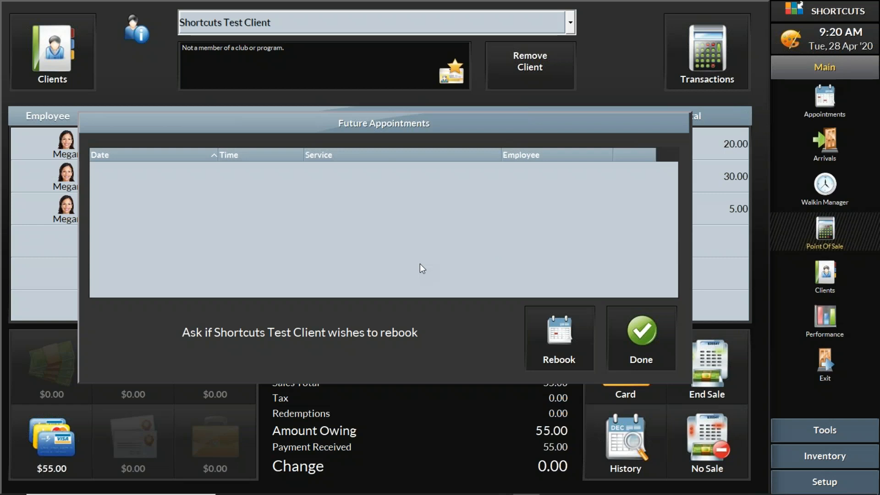
- Choose to rebook the client and go to Tuesday, 26 May 2020 in the appointment book
{"action": "left_click", "coordinate": [556, 331]}
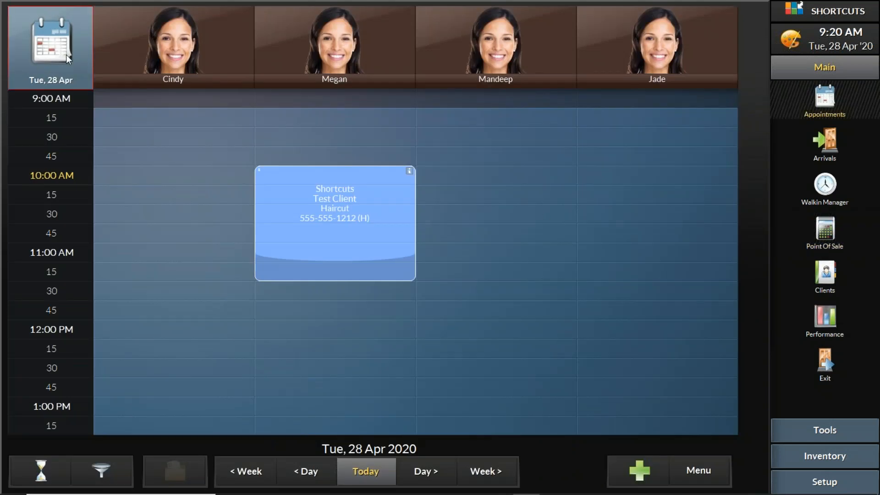
{"action": "left_click", "coordinate": [35, 35]}
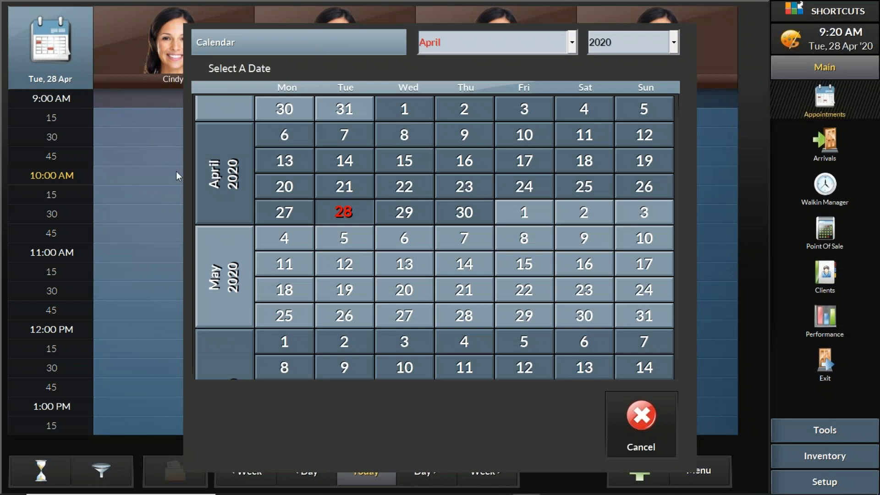
{"action": "left_click", "coordinate": [347, 318]}
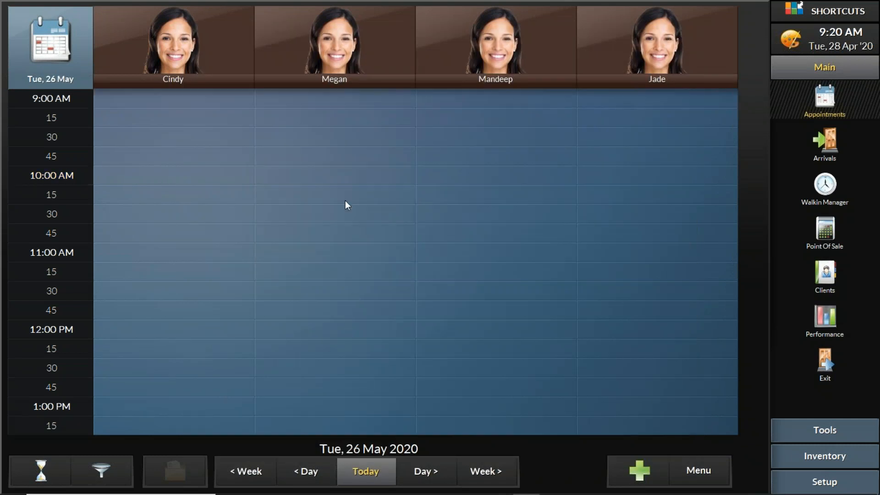
- Start a booking for the same client at 10:00 AM with the second stylist, tagged REQ (Client With Employee Request)
{"action": "left_click", "coordinate": [323, 177]}
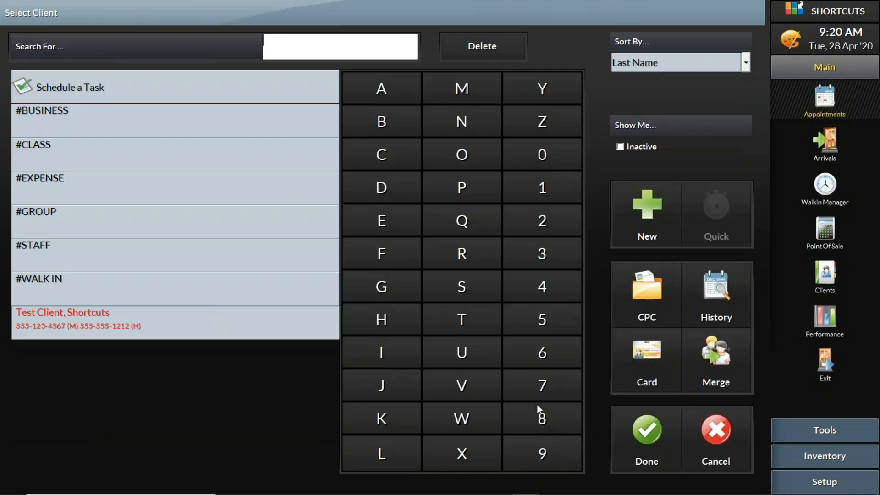
{"action": "left_click", "coordinate": [643, 443]}
{"action": "left_click", "coordinate": [643, 441]}
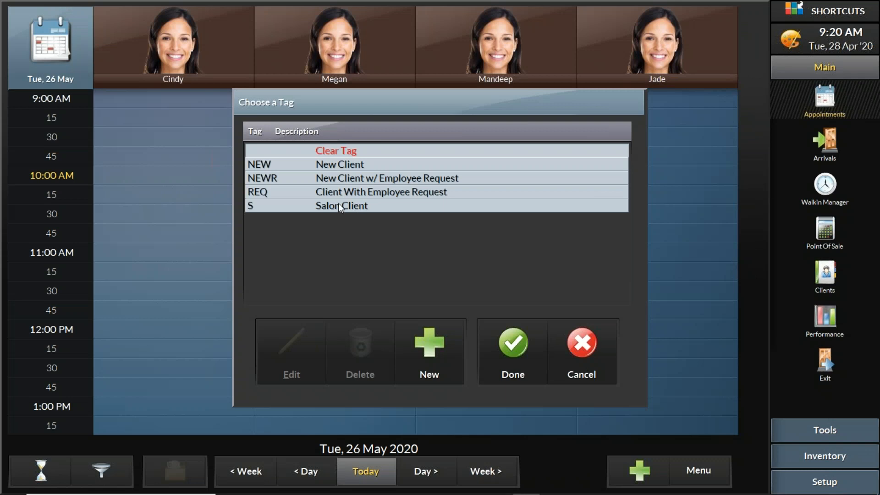
{"action": "left_click", "coordinate": [361, 194]}
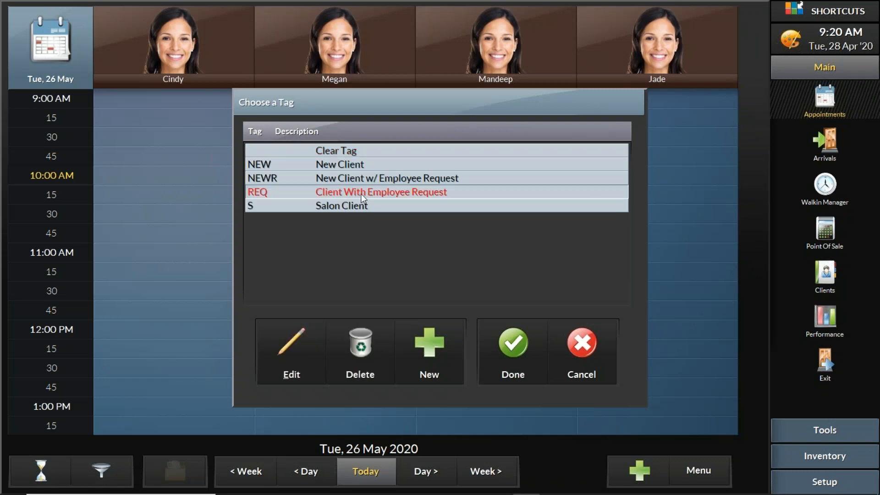
{"action": "left_click", "coordinate": [510, 344]}
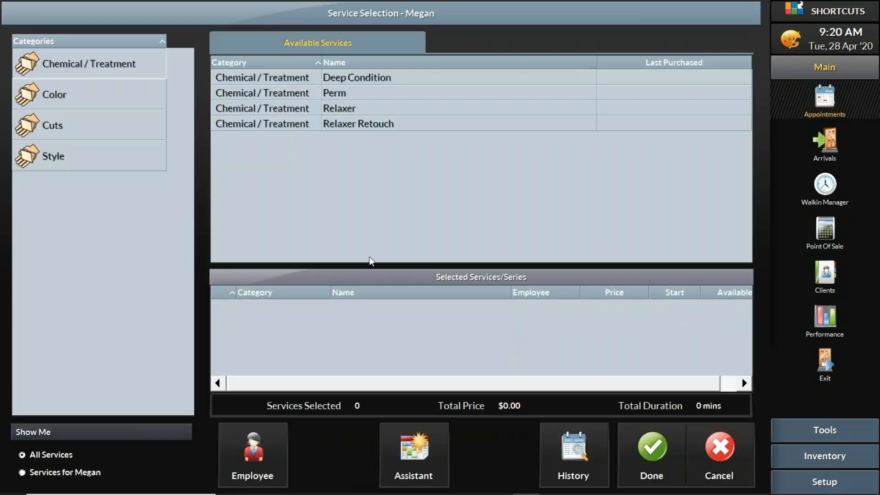
- Add the Haircut and Single Foil services to the appointment and finish the booking
{"action": "left_click", "coordinate": [102, 134]}
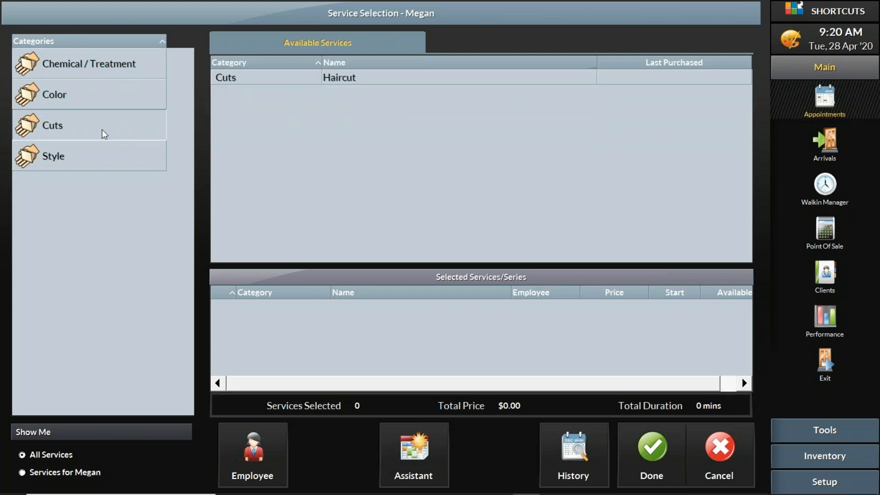
{"action": "left_click", "coordinate": [338, 85]}
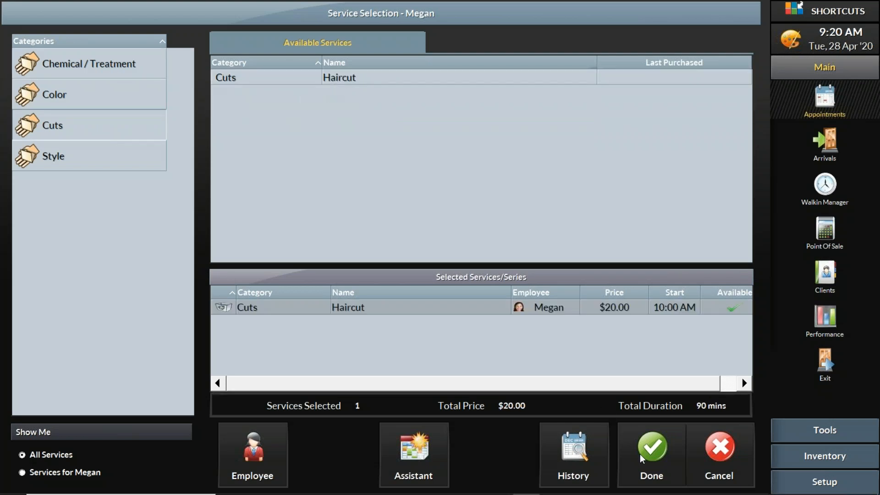
{"action": "left_click", "coordinate": [60, 96]}
{"action": "left_click", "coordinate": [375, 187]}
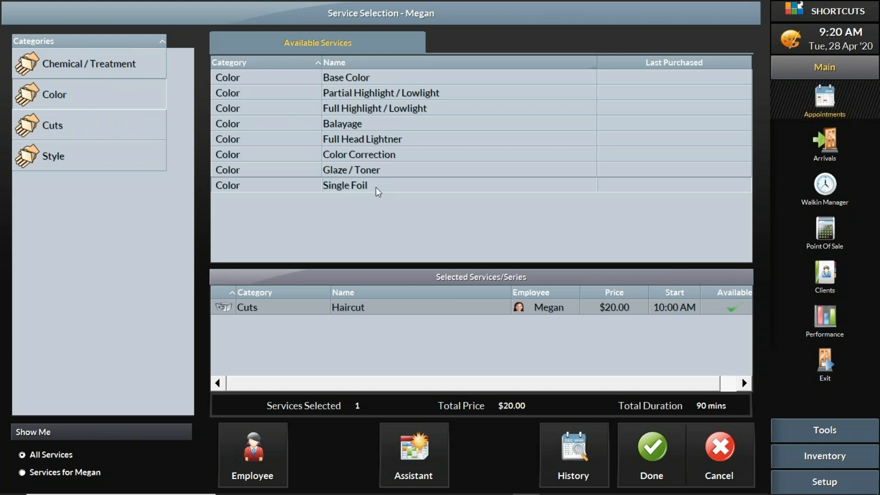
{"action": "left_click", "coordinate": [669, 455]}
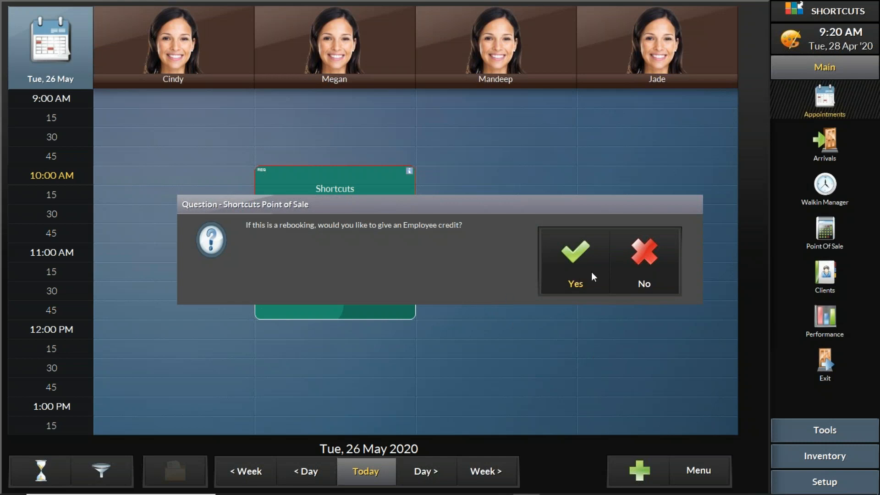
- Give the rebooking credit to the stylist booked for the appointment and decline crediting another employee
{"action": "left_click", "coordinate": [578, 261]}
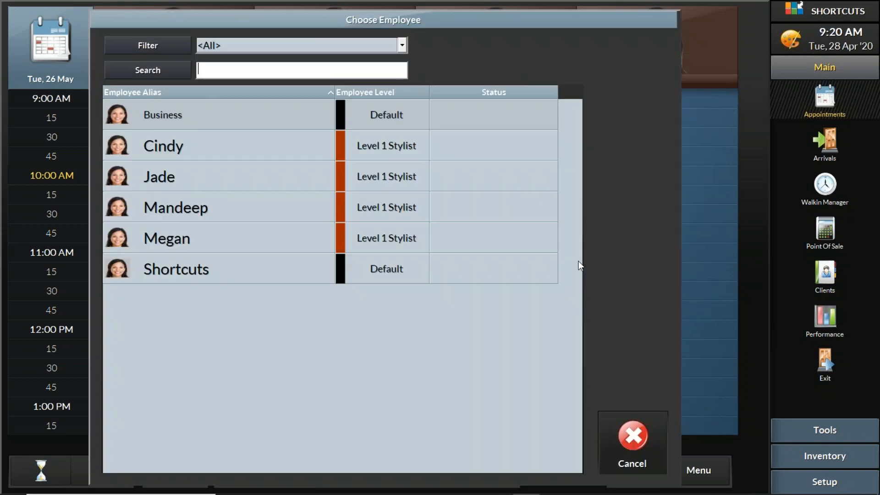
{"action": "left_click", "coordinate": [197, 238]}
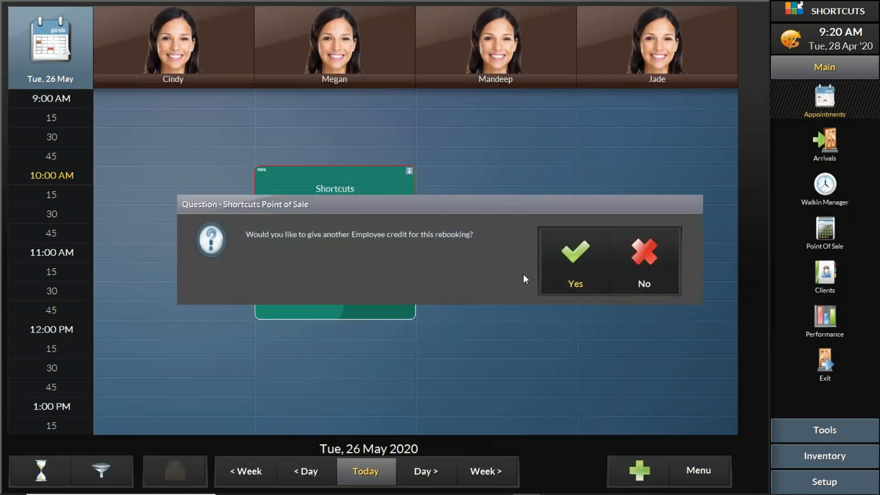
{"action": "left_click", "coordinate": [620, 253]}
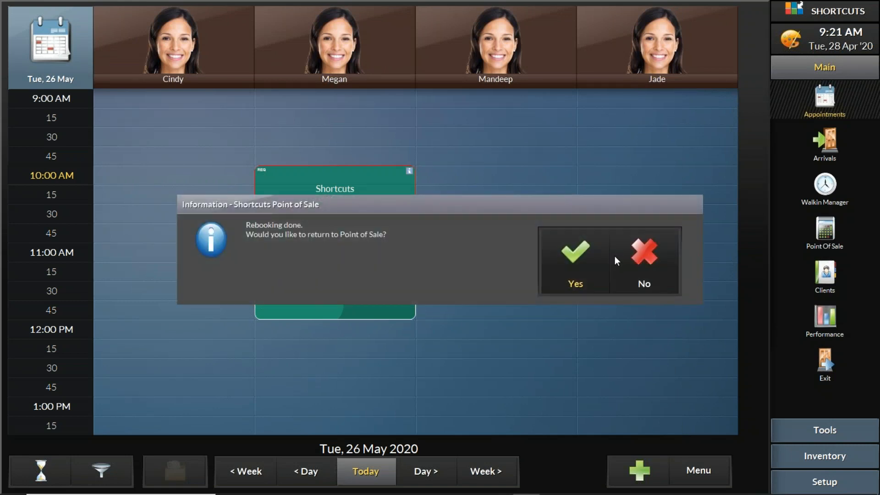
- Return to Point of Sale and end the client's sale
{"action": "left_click", "coordinate": [582, 262]}
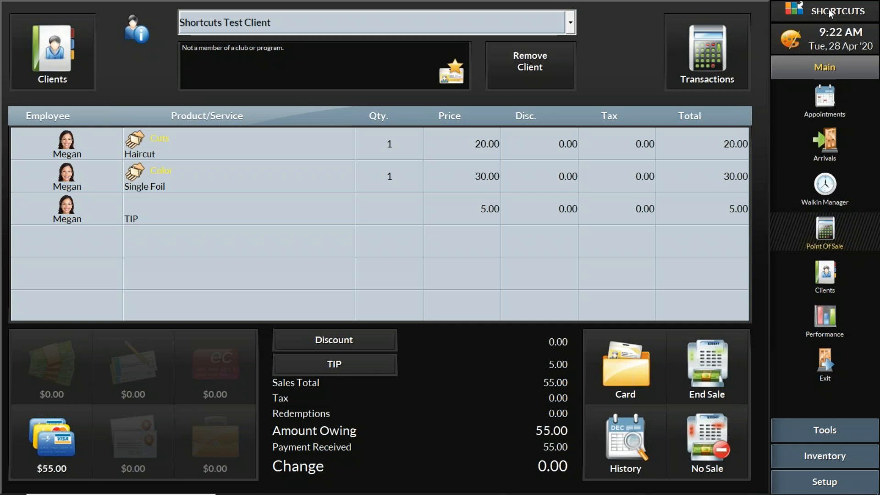
{"action": "left_click", "coordinate": [703, 383]}
{"action": "left_click", "coordinate": [710, 353]}
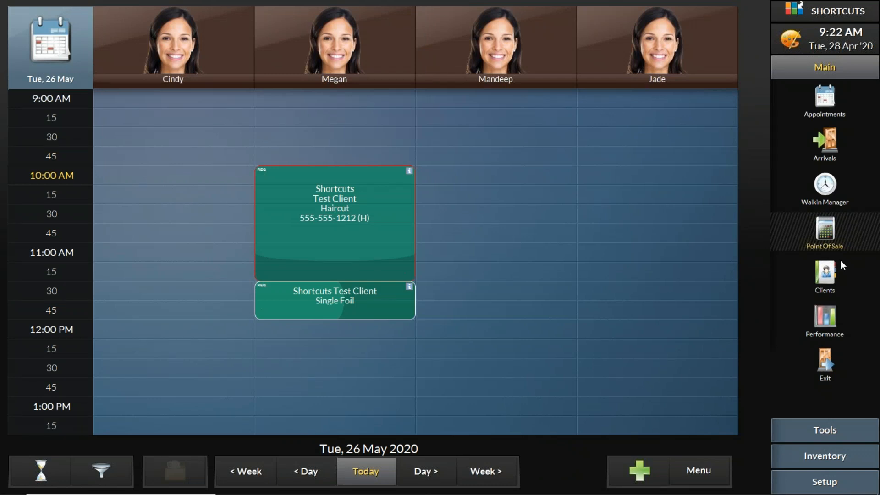
- Check today's appointment book for the checked-out haircut, return to Point of Sale and dismiss the open message
{"action": "left_click", "coordinate": [366, 471]}
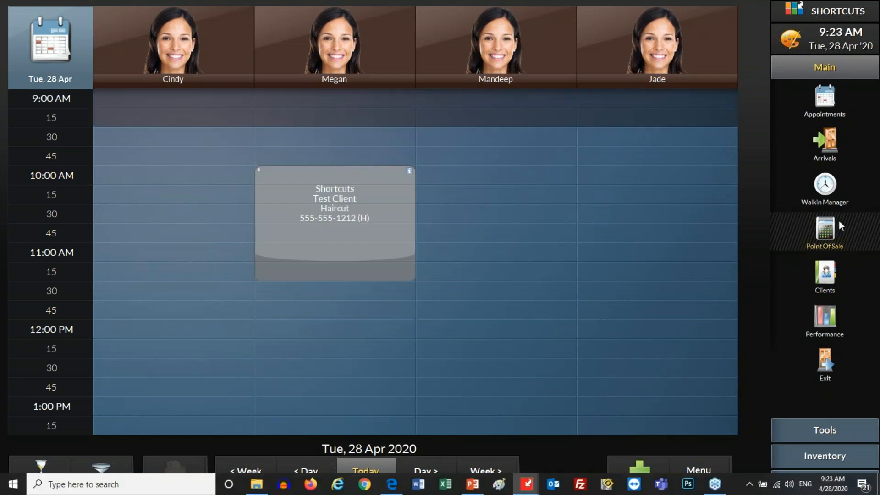
{"action": "left_click", "coordinate": [827, 232]}
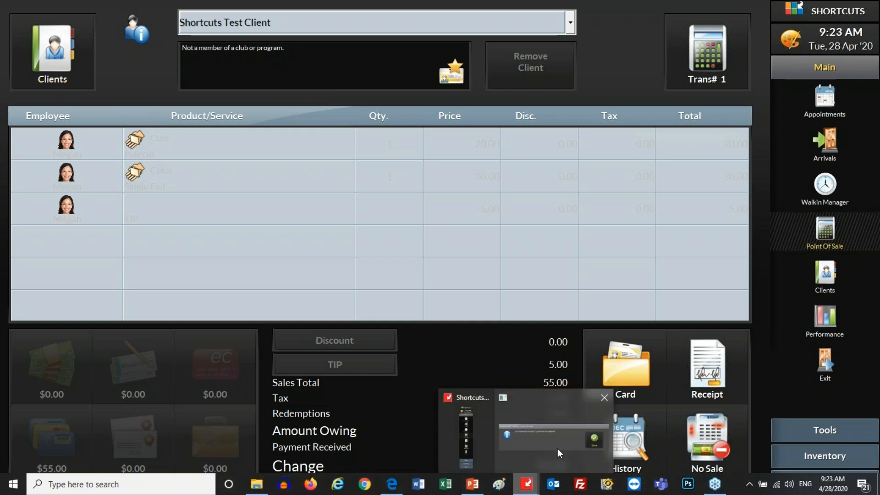
{"action": "left_click", "coordinate": [578, 264]}
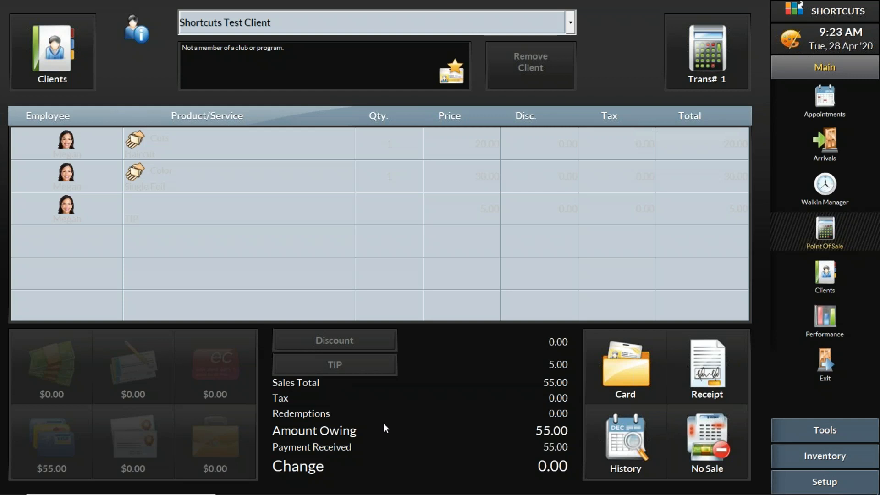
- Switch to PowerPoint and start the slide show from slide 13, Working with Discounts at POS
{"action": "mouse_move", "coordinate": [499, 494]}
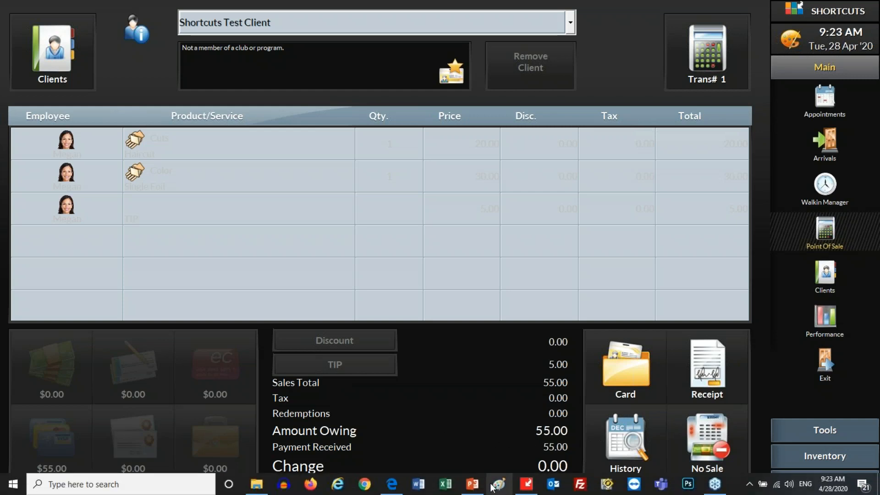
{"action": "left_click", "coordinate": [474, 486]}
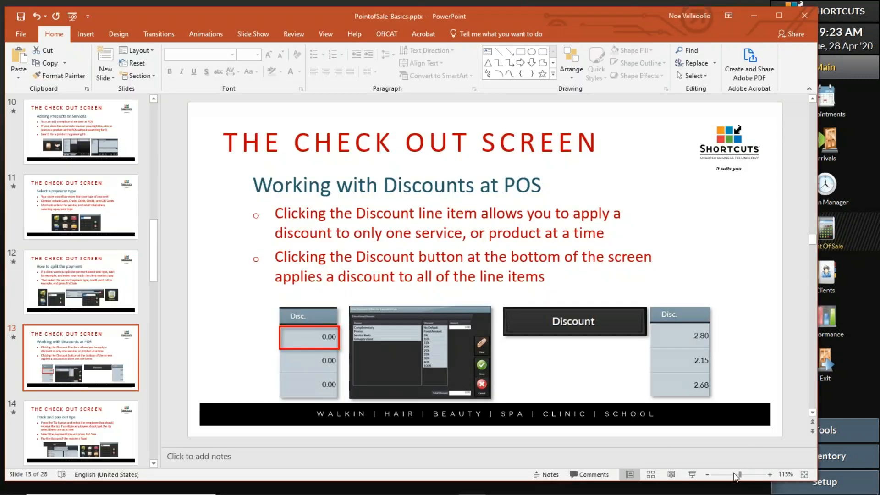
{"action": "left_click", "coordinate": [692, 474]}
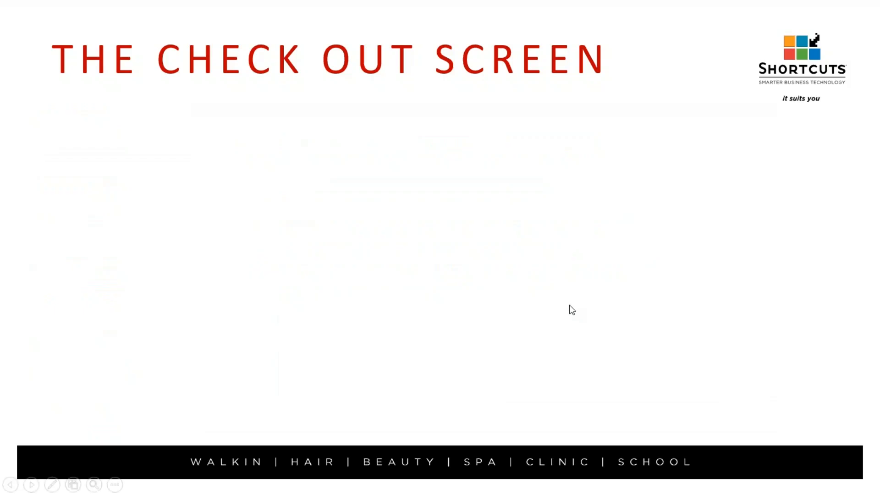
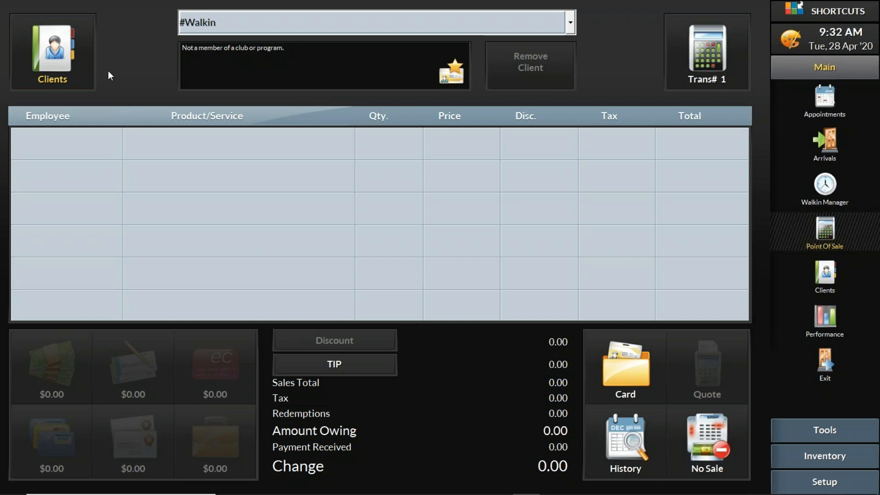
- Choose the #BUSINESS client for the sale
{"action": "left_click", "coordinate": [69, 65]}
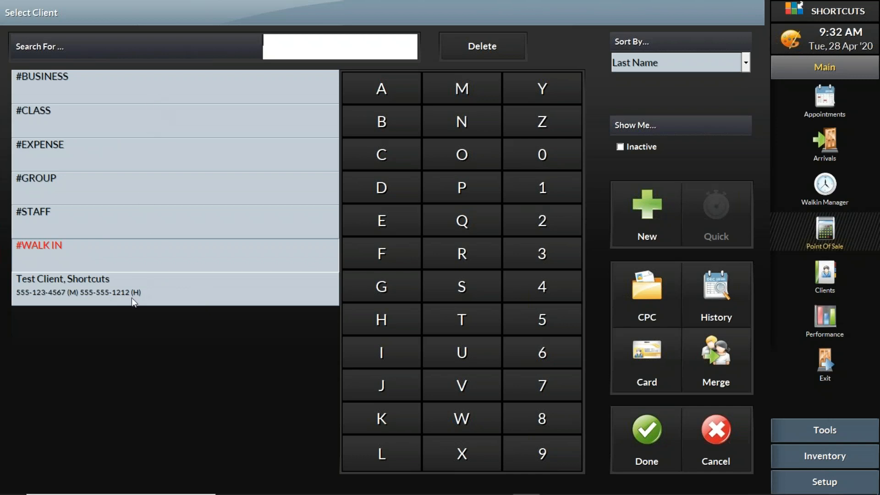
{"action": "left_click", "coordinate": [127, 90]}
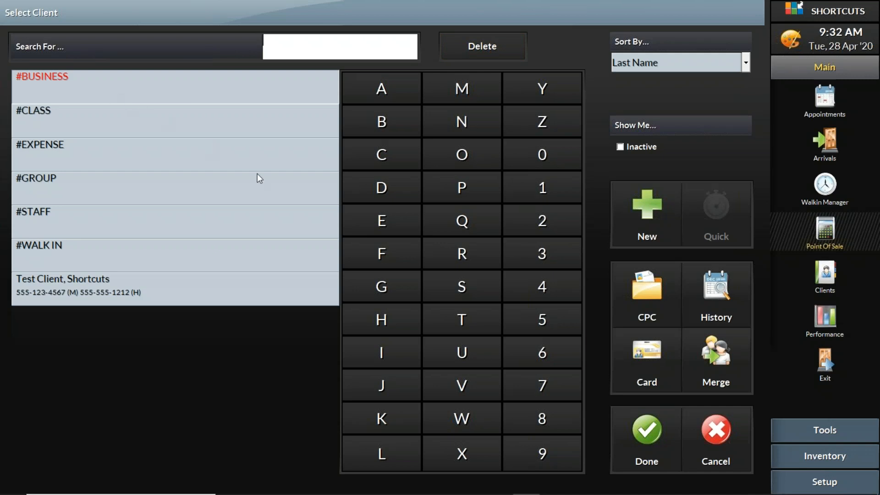
{"action": "left_click", "coordinate": [641, 425]}
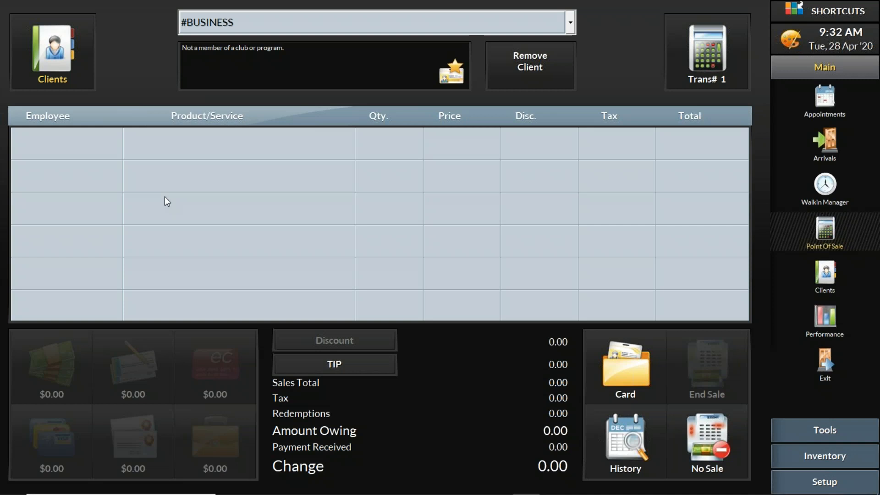
- View the product selection for the #BUSINESS sale and cancel back to the sale
{"action": "left_click", "coordinate": [221, 146]}
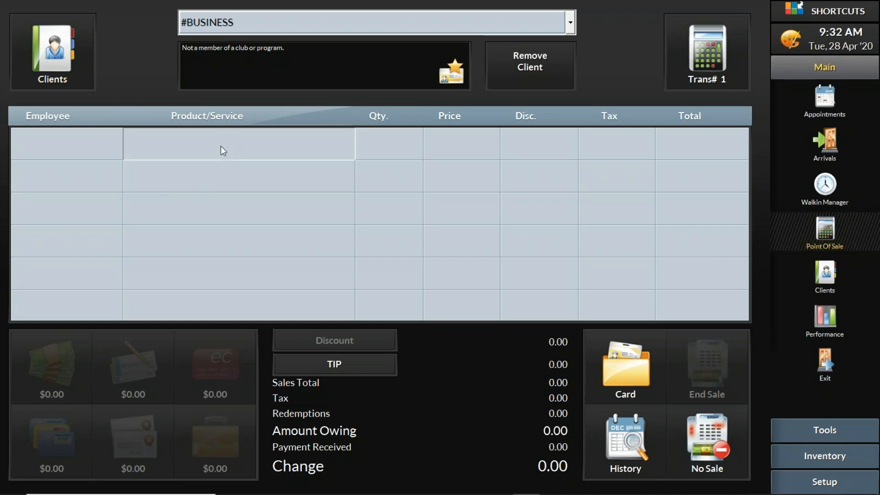
{"action": "left_click", "coordinate": [179, 115]}
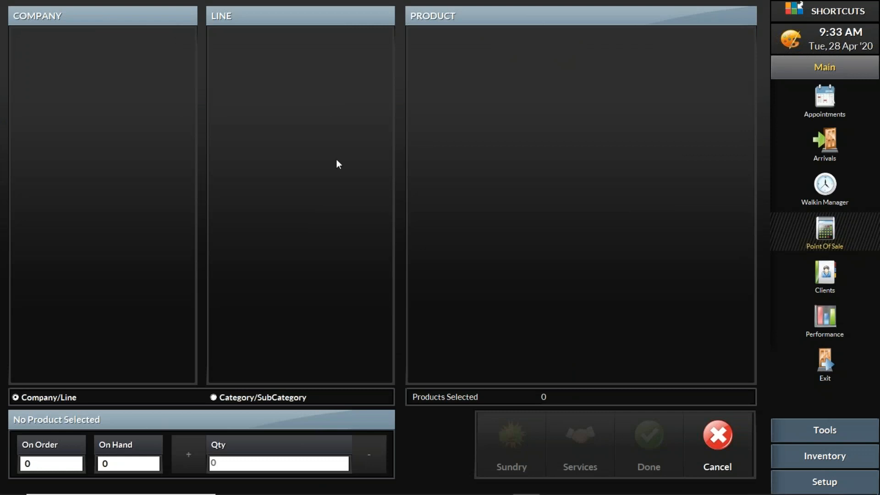
{"action": "left_click", "coordinate": [714, 440]}
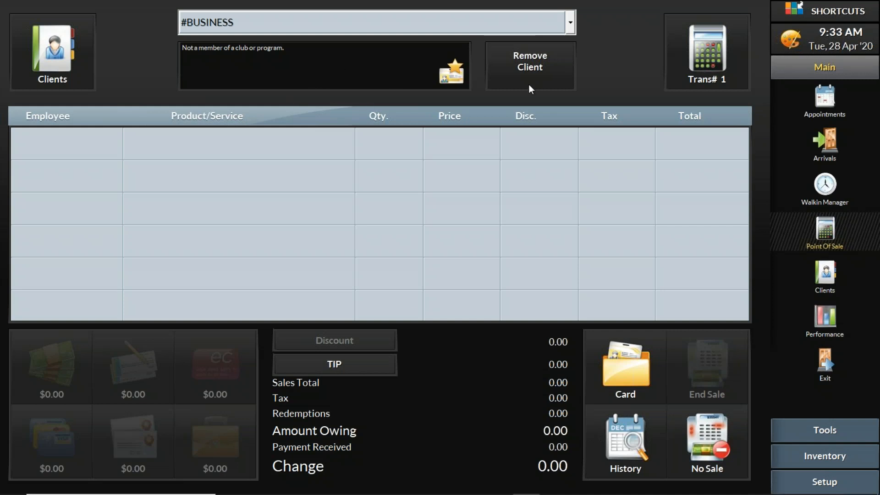
- From the day's transactions, start the End of Day wizard and continue with register HBNB048 selected for balancing
{"action": "left_click", "coordinate": [693, 64]}
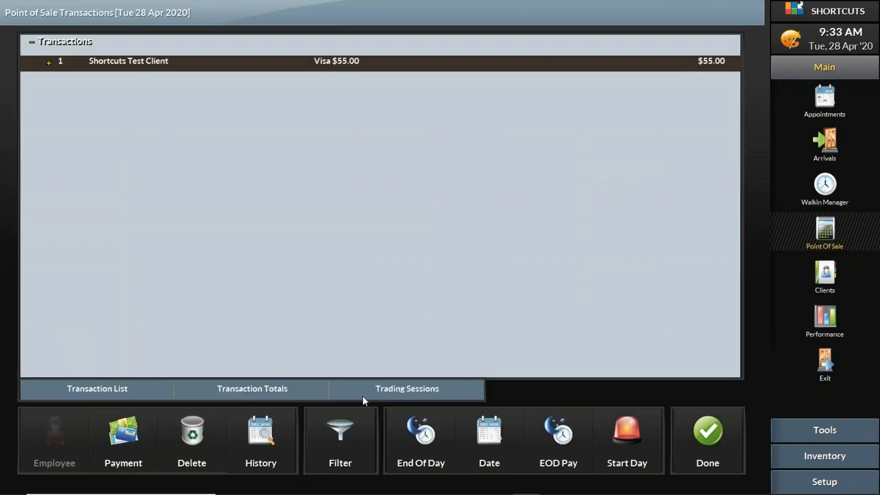
{"action": "left_click", "coordinate": [427, 433]}
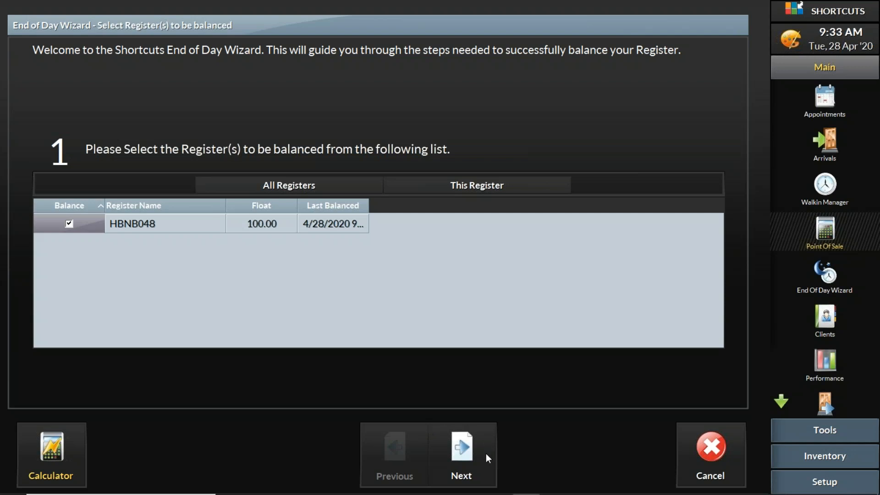
{"action": "left_click", "coordinate": [472, 452]}
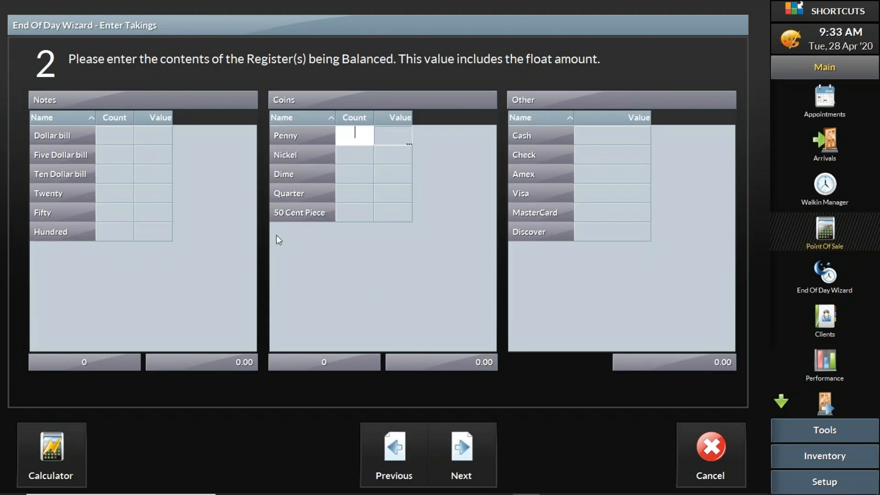
- Examine the takings entry fields for note counts, coin counts, cash, check and card totals
{"action": "left_click", "coordinate": [111, 134]}
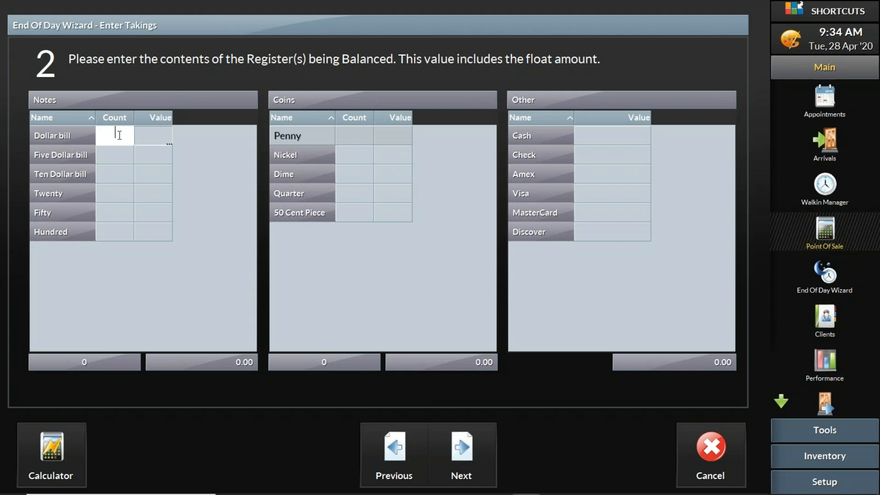
{"action": "left_click", "coordinate": [123, 153]}
{"action": "left_click", "coordinate": [356, 155]}
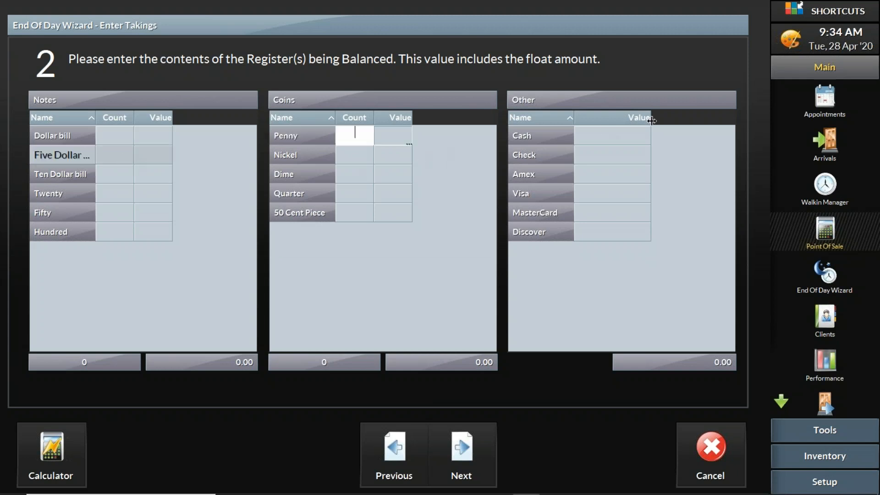
{"action": "left_click", "coordinate": [633, 134]}
{"action": "left_click", "coordinate": [633, 136]}
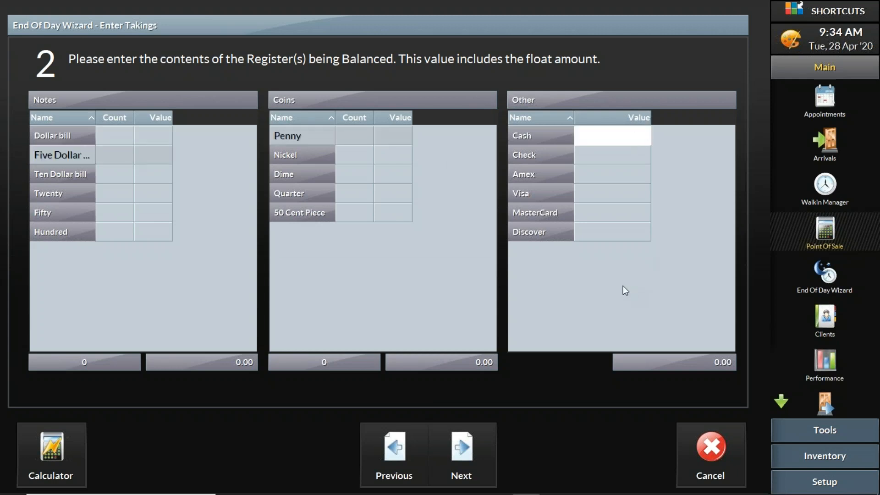
{"action": "left_click", "coordinate": [638, 158]}
{"action": "left_click", "coordinate": [625, 178]}
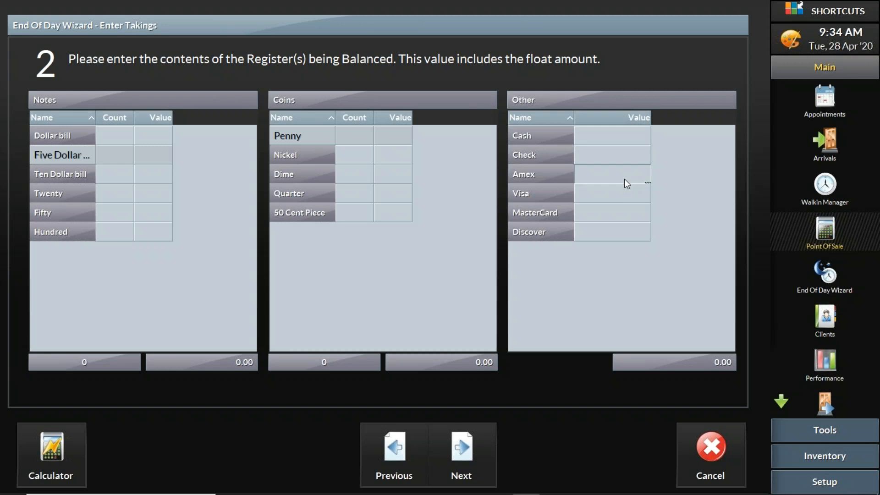
{"action": "left_click", "coordinate": [621, 195]}
{"action": "left_click", "coordinate": [621, 217]}
- Enter register takings of 55 for Visa and 95 for Cash
{"action": "left_click", "coordinate": [629, 180]}
{"action": "left_click", "coordinate": [626, 197]}
{"action": "left_click", "coordinate": [626, 196]}
{"action": "type", "text": "55"}
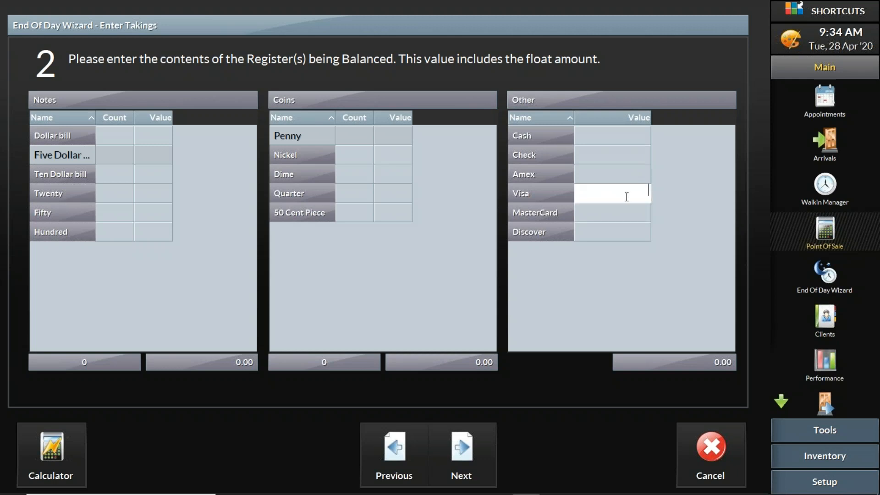
{"action": "left_click", "coordinate": [632, 137]}
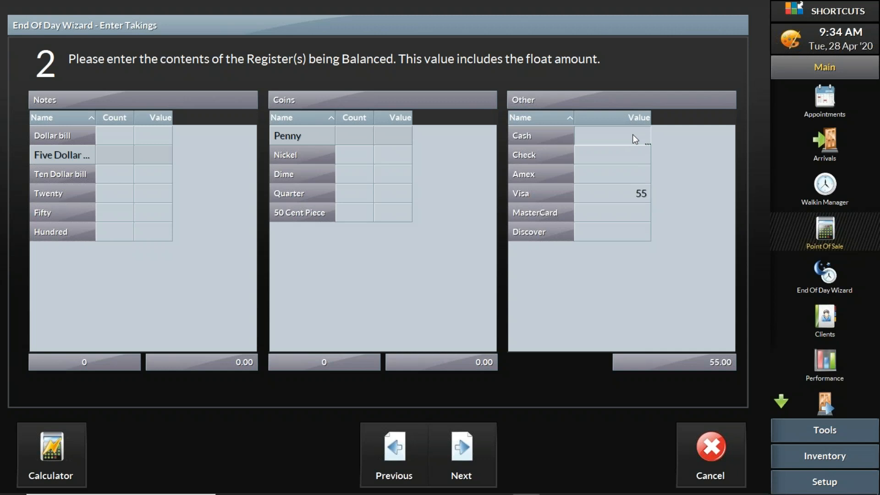
{"action": "left_click", "coordinate": [633, 135]}
{"action": "type", "text": "95"}
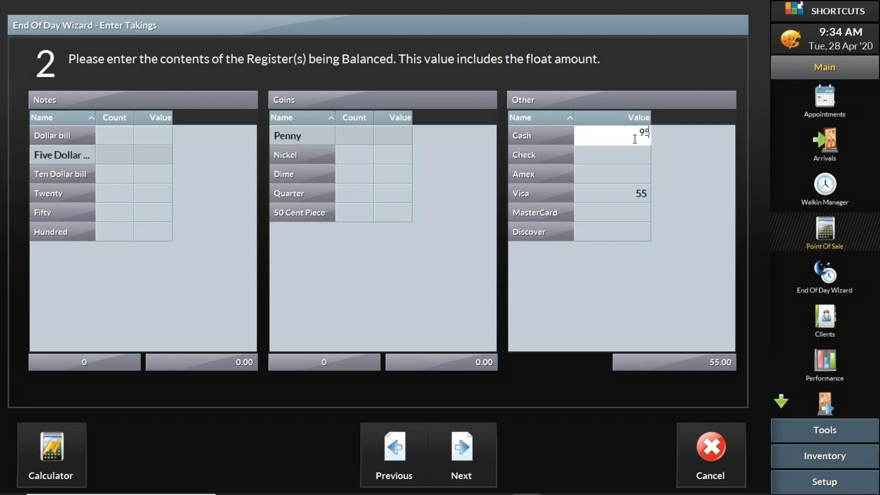
{"action": "left_click", "coordinate": [665, 149]}
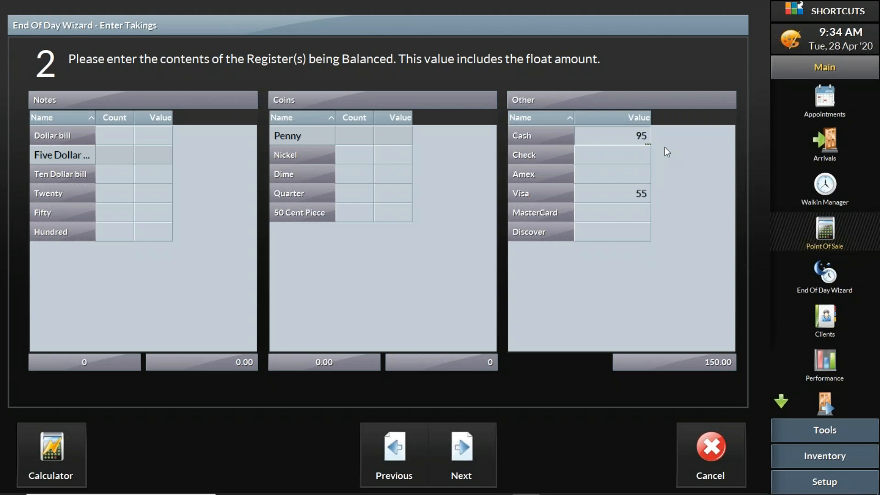
- Submit the takings and agree to continue beyond the point where the wizard can be cancelled
{"action": "left_click", "coordinate": [461, 444]}
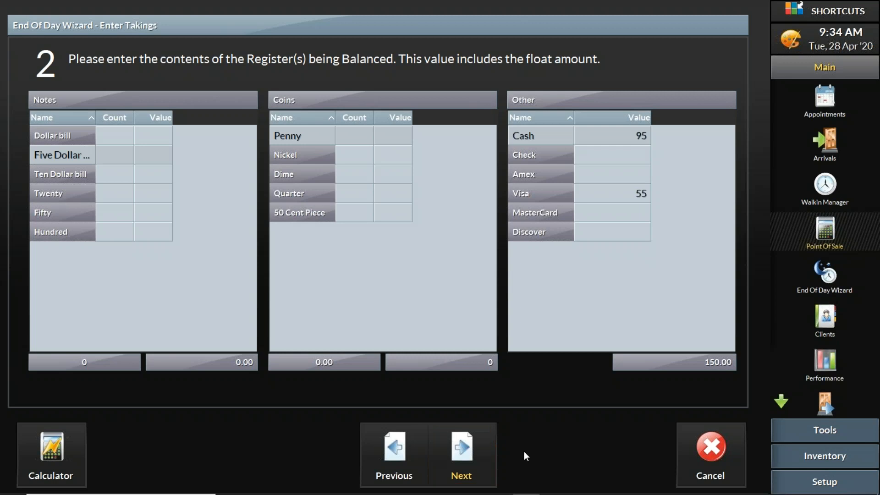
{"action": "left_click", "coordinate": [488, 450]}
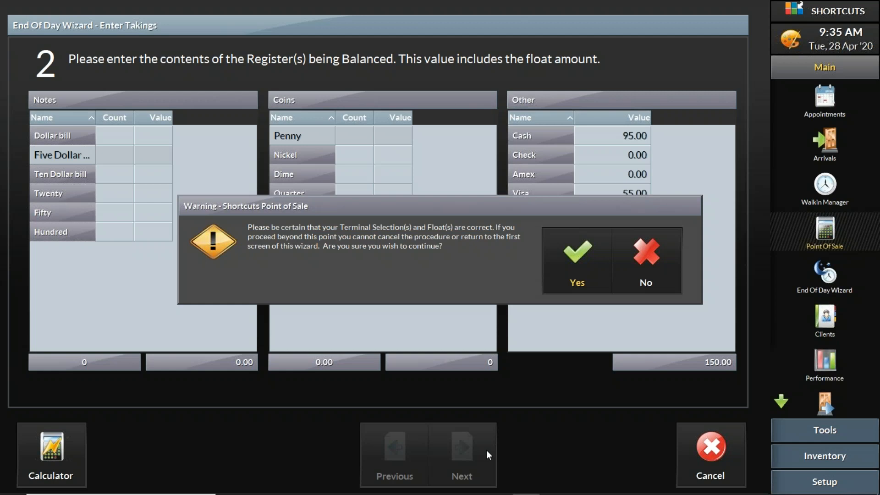
{"action": "left_click", "coordinate": [589, 247]}
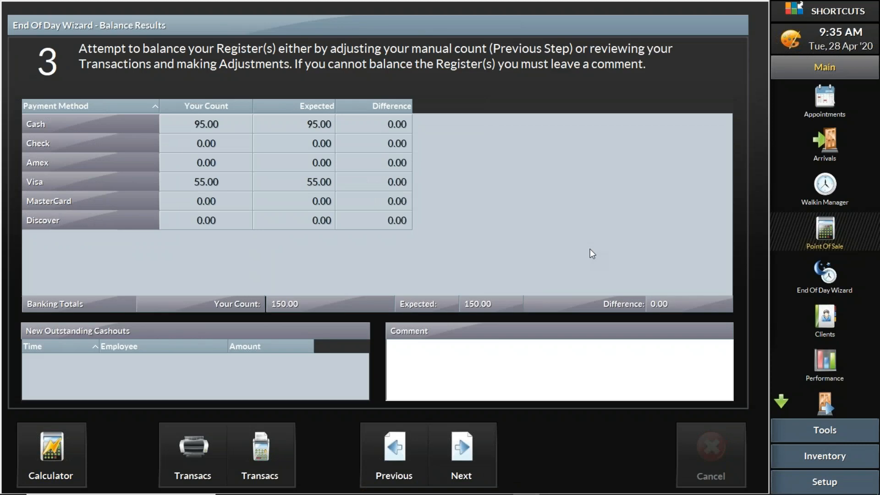
- Examine the counted, expected and difference amounts in the balance results and the options for reviewing transactions
{"action": "mouse_move", "coordinate": [252, 106]}
{"action": "left_mouse_down"}
{"action": "mouse_move", "coordinate": [220, 106]}
{"action": "mouse_move", "coordinate": [255, 106]}
{"action": "left_mouse_up"}
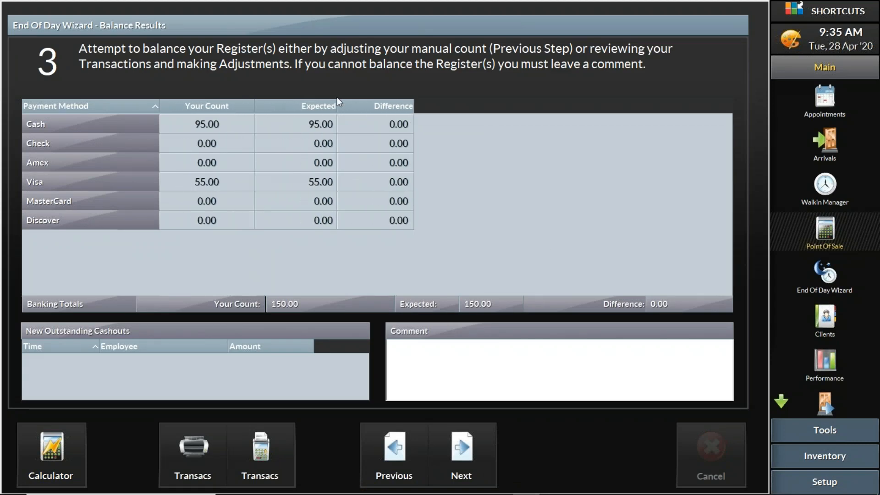
{"action": "mouse_move", "coordinate": [335, 101]}
{"action": "left_mouse_down"}
{"action": "mouse_move", "coordinate": [298, 103]}
{"action": "mouse_move", "coordinate": [332, 106]}
{"action": "left_mouse_up"}
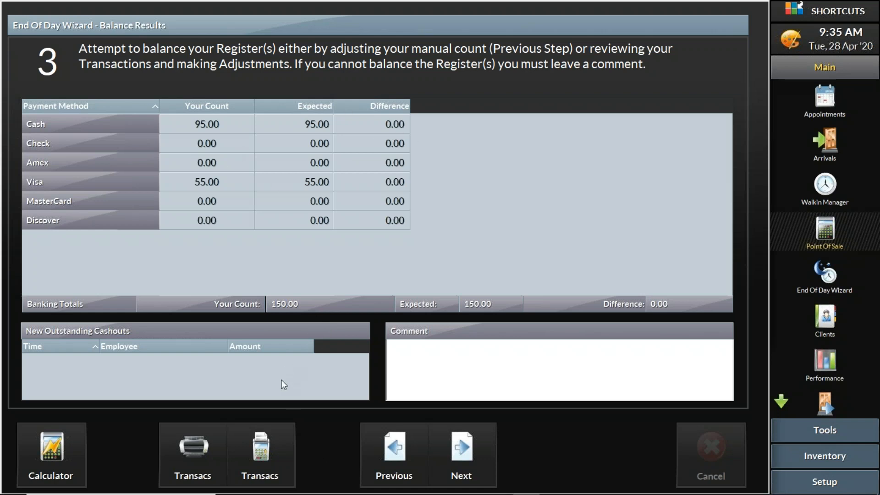
{"action": "left_click", "coordinate": [291, 447]}
{"action": "left_click", "coordinate": [188, 452]}
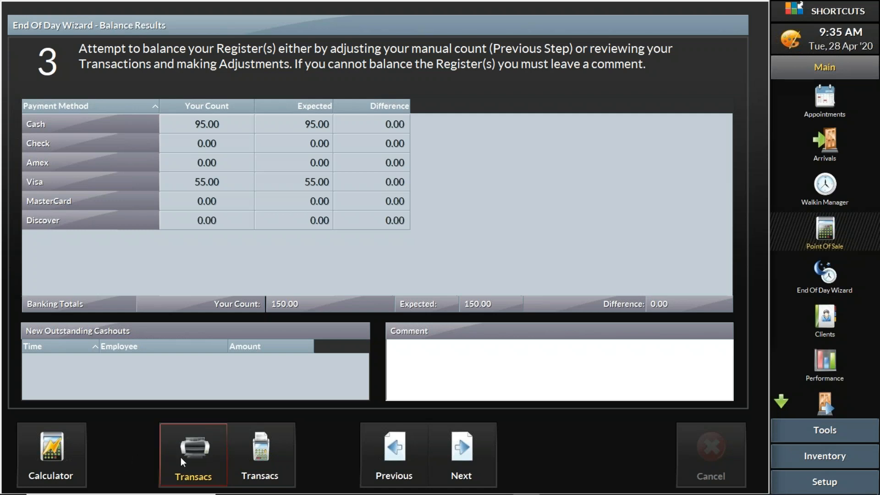
{"action": "left_click", "coordinate": [274, 476]}
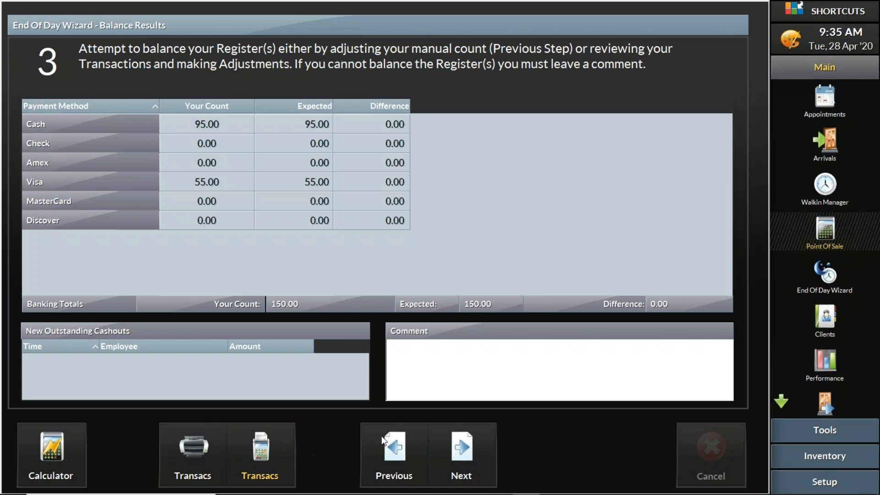
- Go back to recheck the entered takings, and accept the balance results without a comment to reach the register float values
{"action": "left_click", "coordinate": [396, 447]}
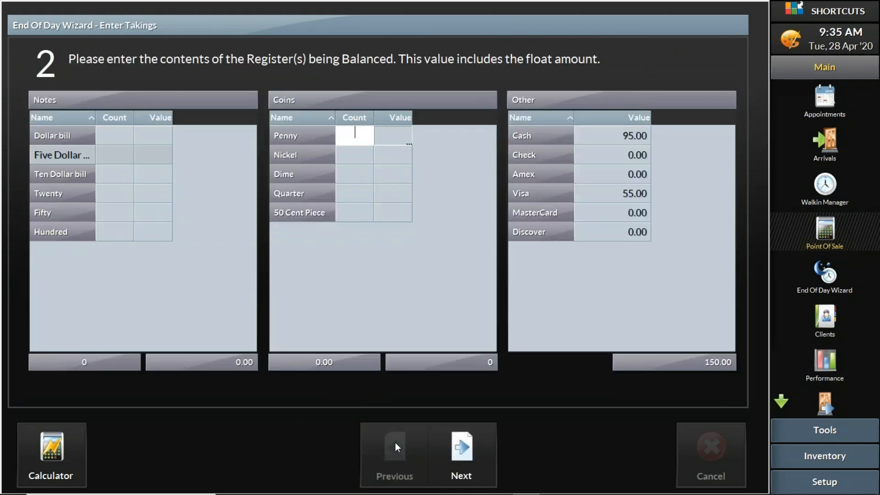
{"action": "left_click", "coordinate": [464, 452]}
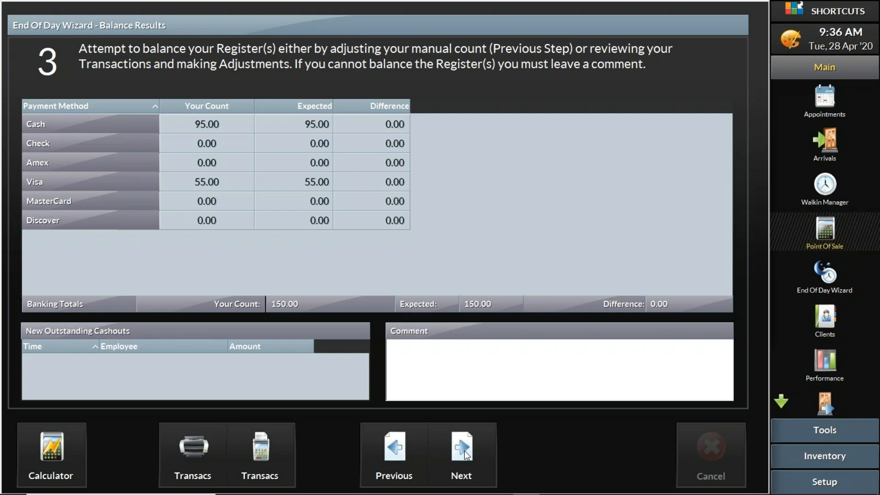
{"action": "left_click", "coordinate": [385, 451]}
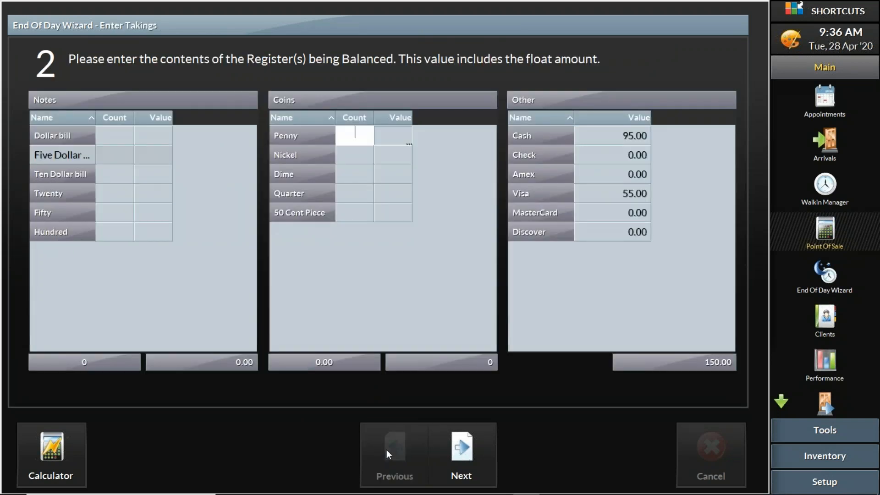
{"action": "left_click", "coordinate": [457, 453]}
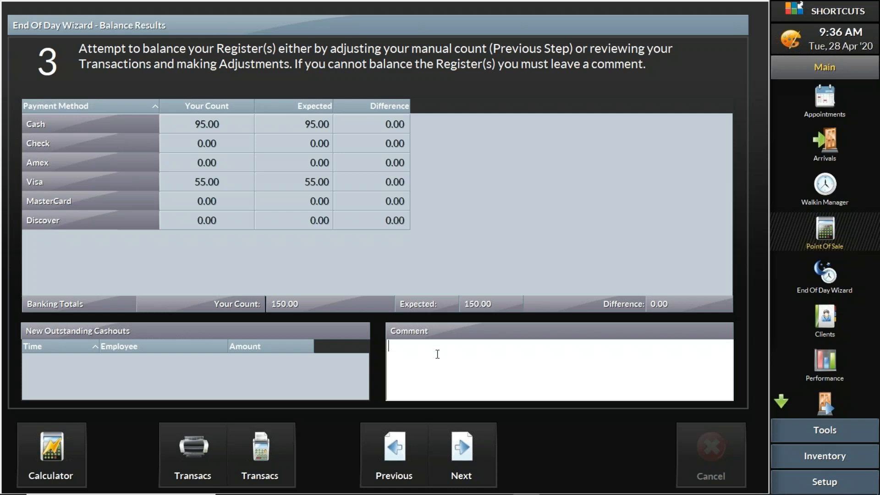
{"action": "left_click", "coordinate": [469, 450]}
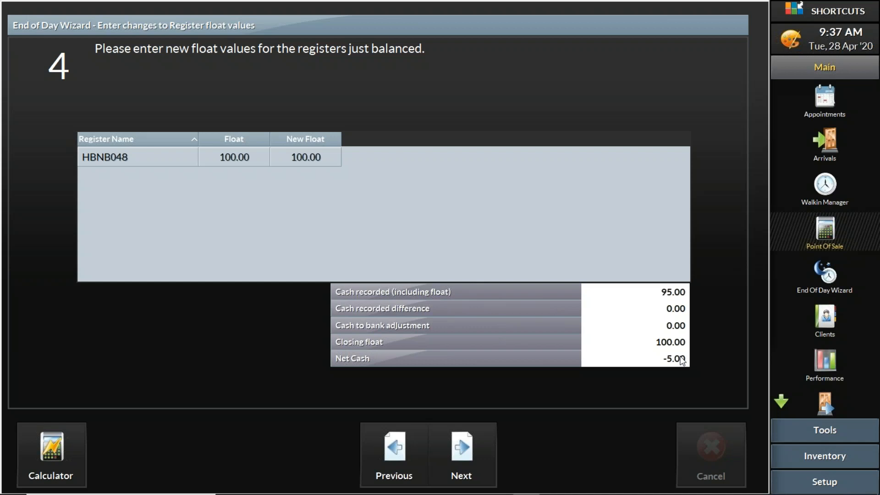
- Enter 95 as the new float for register HBNB048
{"action": "left_click", "coordinate": [322, 159]}
{"action": "left_click", "coordinate": [319, 157]}
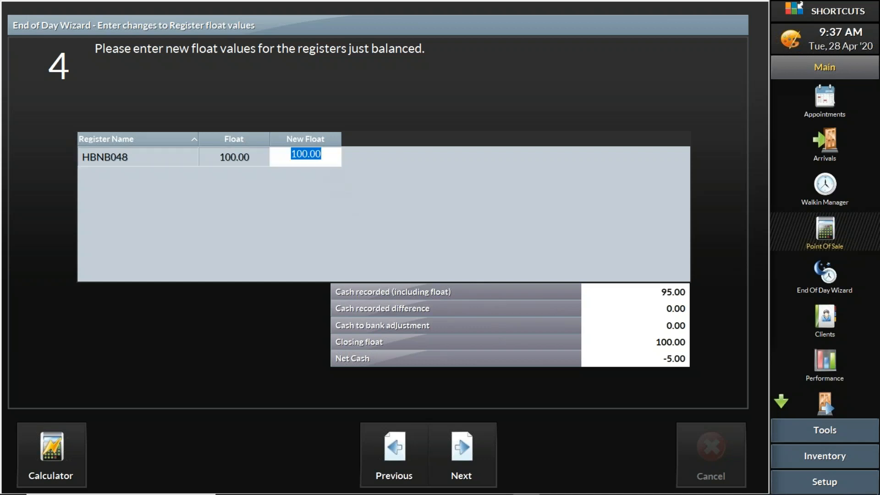
{"action": "type", "text": "95"}
- Set the new float for register HBNB048 to 100
{"action": "left_click_drag", "start_coordinate": [316, 158], "coordinate": [295, 158]}
{"action": "left_click", "coordinate": [323, 156]}
{"action": "left_click_drag", "start_coordinate": [324, 156], "coordinate": [300, 155]}
{"action": "left_click_drag", "start_coordinate": [327, 159], "coordinate": [301, 158]}
{"action": "type", "text": "100"}
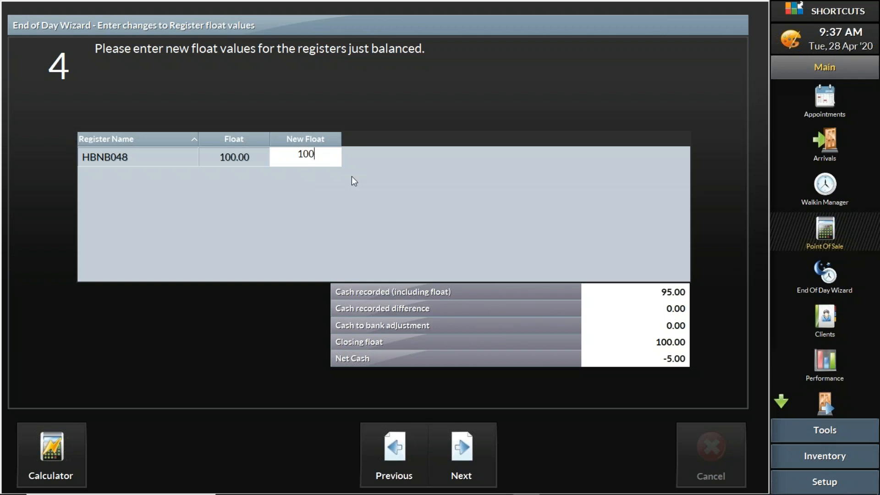
{"action": "left_click", "coordinate": [367, 179]}
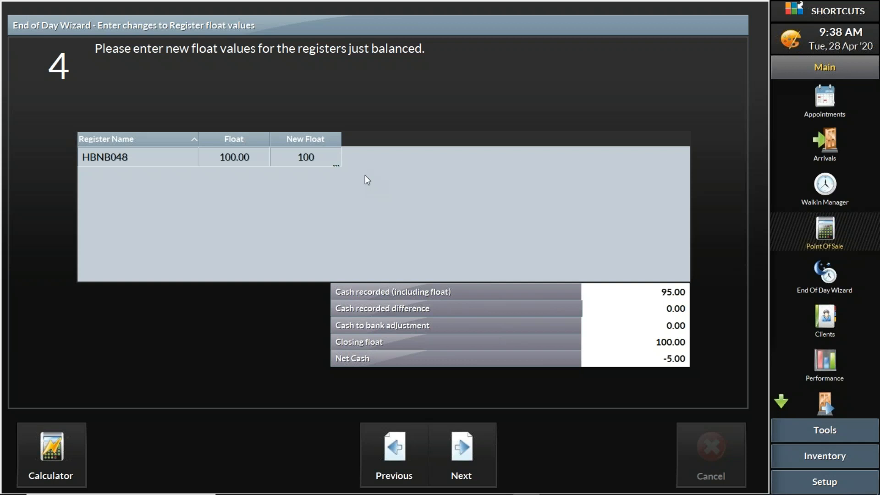
- Submit the new float and agree to make up the cash shortfall from other monies, continuing to the End of Day reports
{"action": "left_click", "coordinate": [458, 446]}
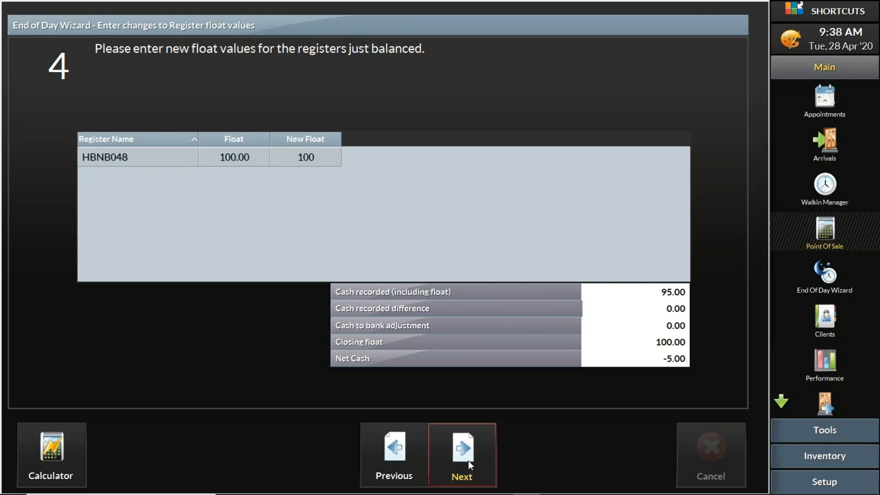
{"action": "left_click", "coordinate": [468, 455]}
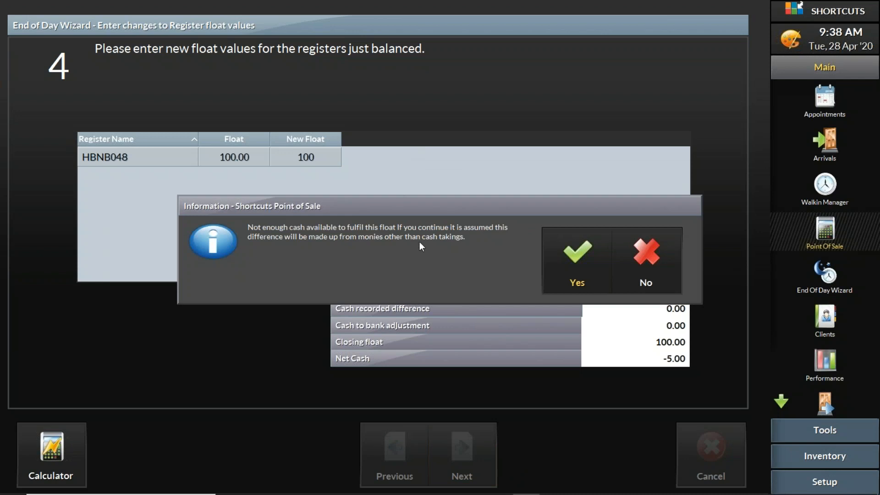
{"action": "left_click", "coordinate": [572, 261]}
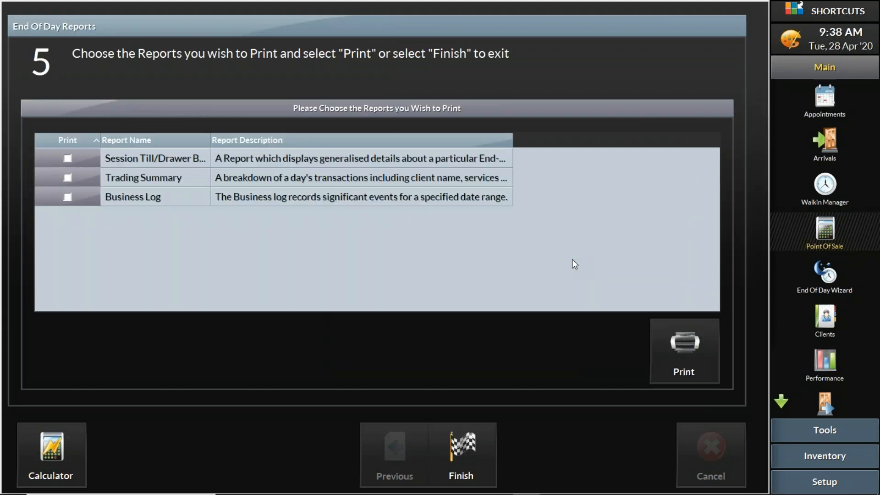
- Widen the Report Name and Report Description columns in the list of end-of-day reports
{"action": "left_click_drag", "start_coordinate": [512, 137], "coordinate": [668, 137]}
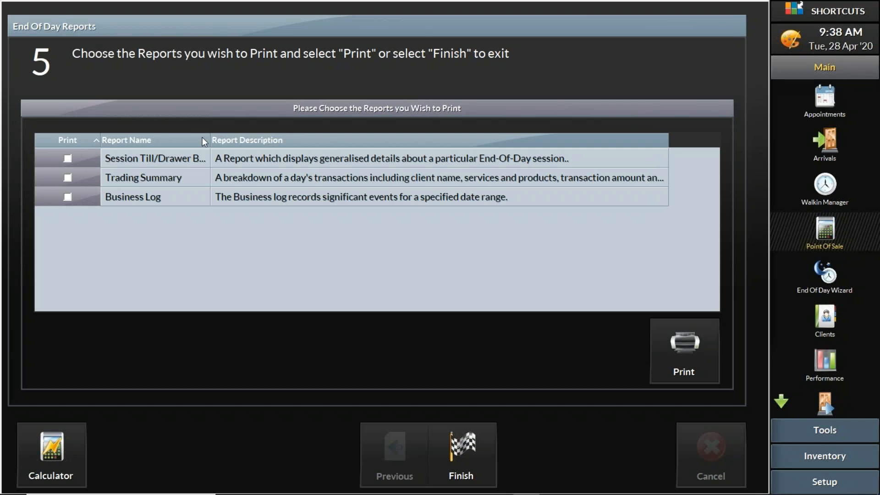
{"action": "left_click_drag", "start_coordinate": [209, 137], "coordinate": [273, 136]}
{"action": "left_click_drag", "start_coordinate": [258, 132], "coordinate": [241, 132]}
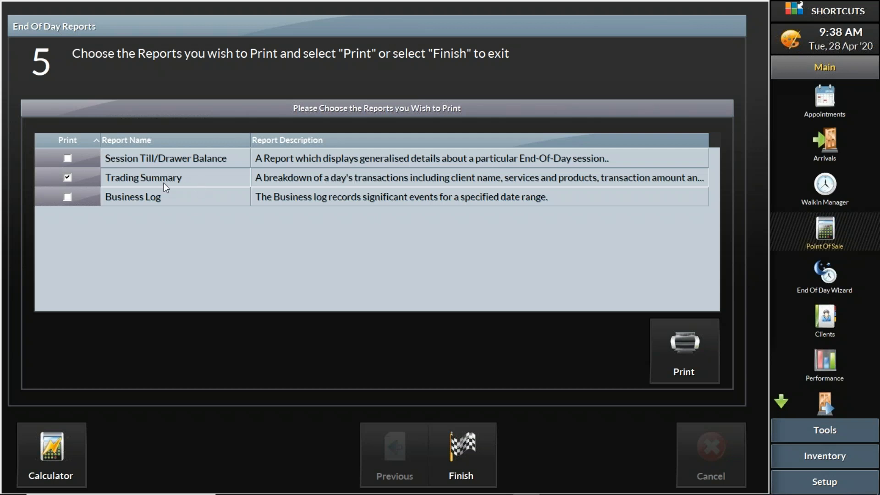
- Leave Trading Summary unselected, finish the End of Day wizard without printing reports, and close the transactions list
{"action": "left_click", "coordinate": [67, 177]}
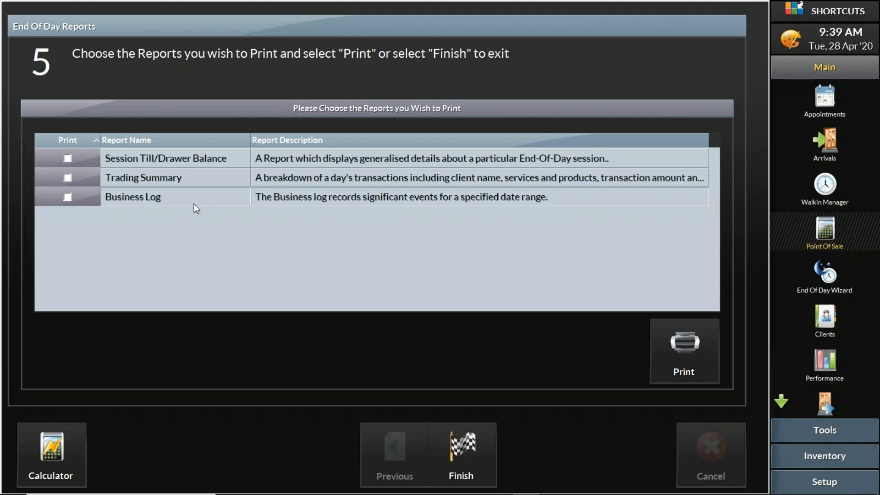
{"action": "left_click", "coordinate": [67, 177]}
{"action": "left_click", "coordinate": [463, 449]}
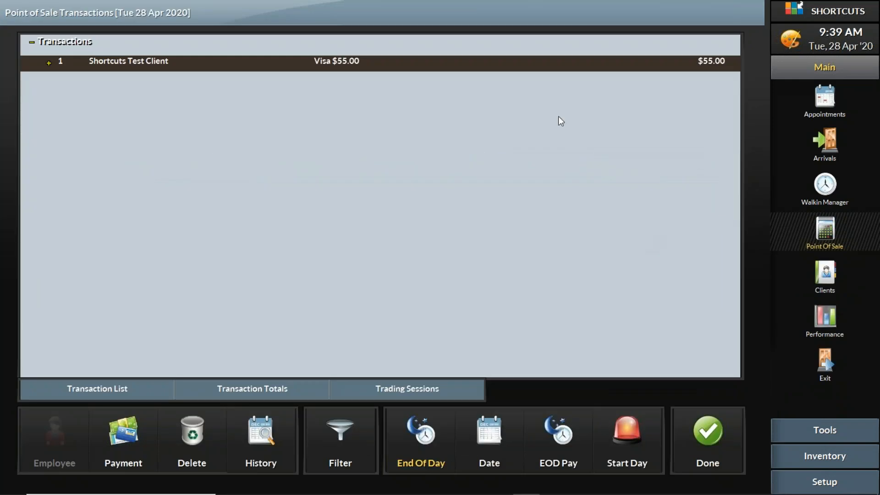
{"action": "left_click", "coordinate": [710, 433]}
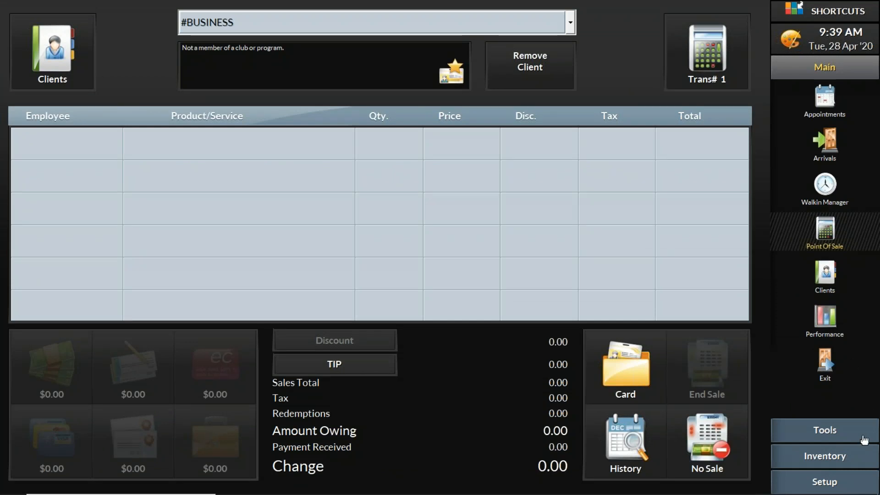
- View the employee Tips report for the current day, and close it along with the reports list
{"action": "left_click", "coordinate": [842, 434]}
{"action": "left_click", "coordinate": [822, 126]}
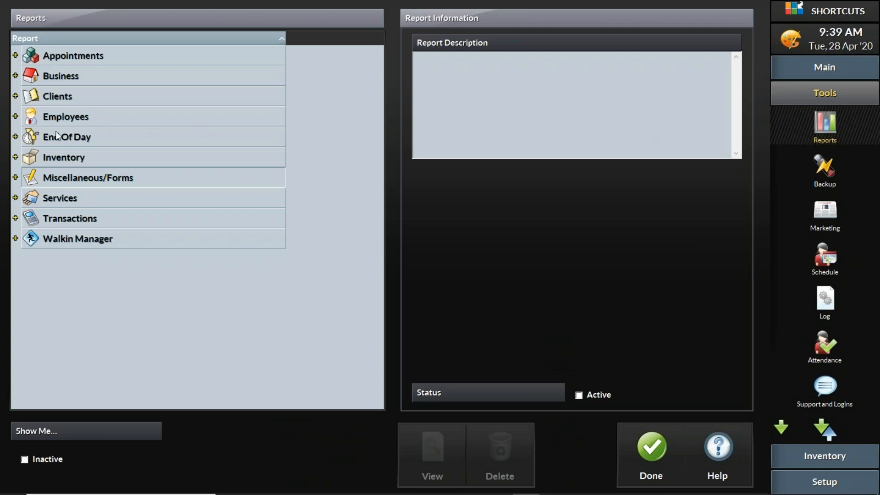
{"action": "left_click", "coordinate": [16, 116]}
{"action": "scroll", "coordinate": [110, 138], "scroll_direction": "down", "scroll_amount": 3}
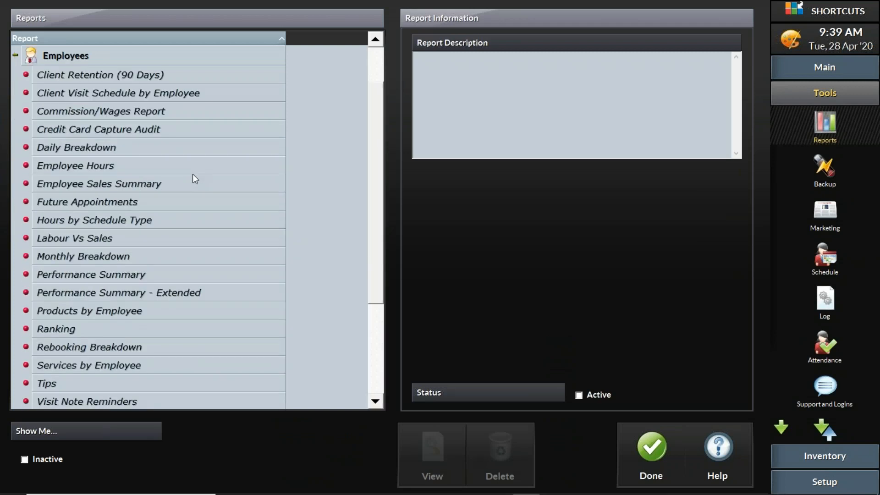
{"action": "left_click", "coordinate": [71, 325]}
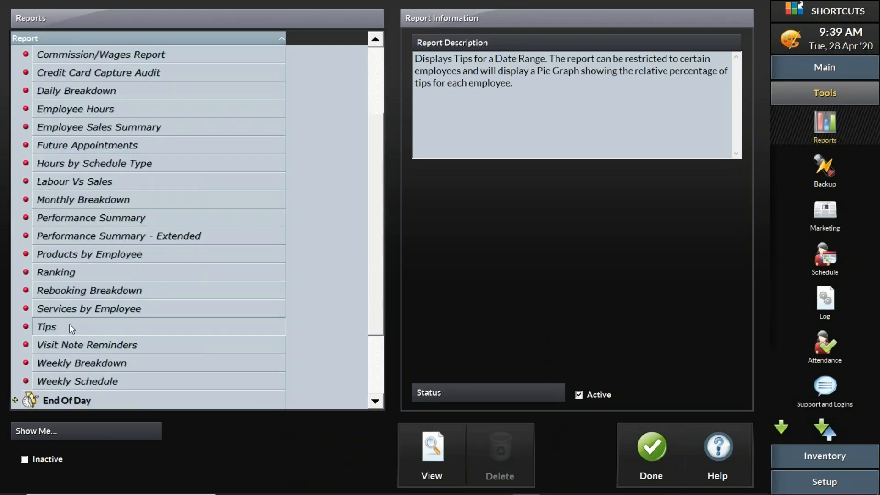
{"action": "left_click", "coordinate": [435, 446]}
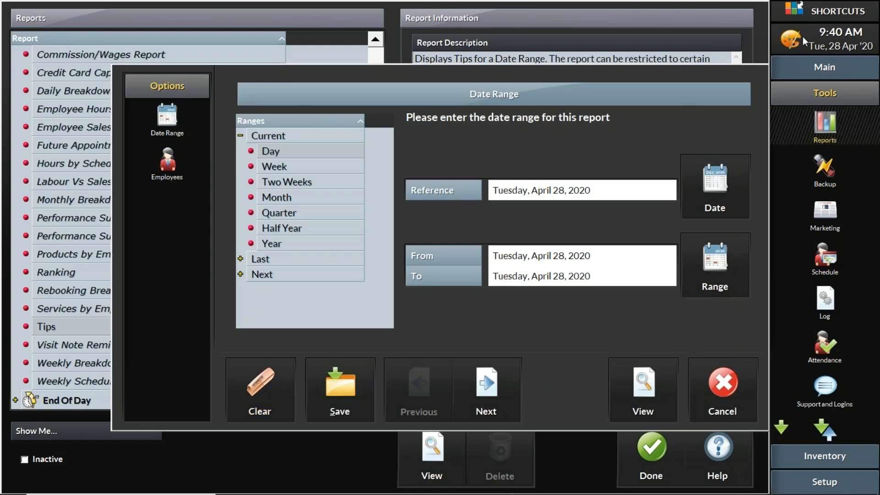
{"action": "left_click", "coordinate": [658, 364]}
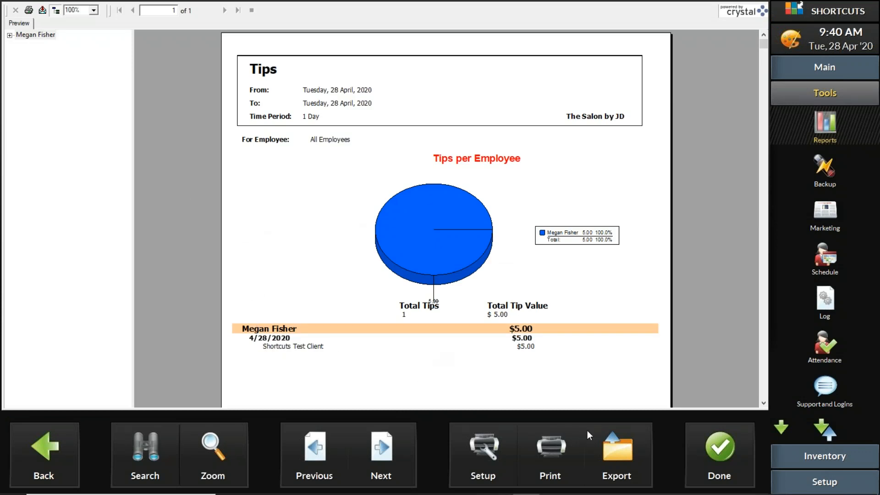
{"action": "left_click", "coordinate": [718, 457]}
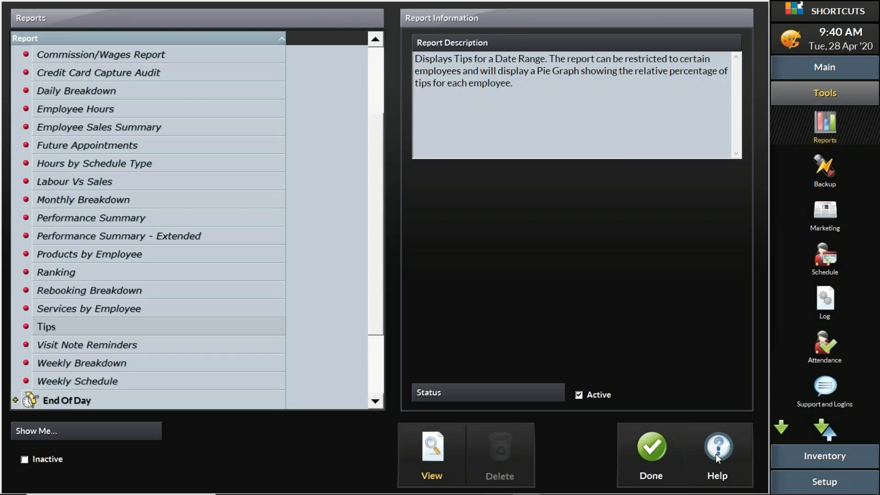
{"action": "left_click", "coordinate": [653, 457]}
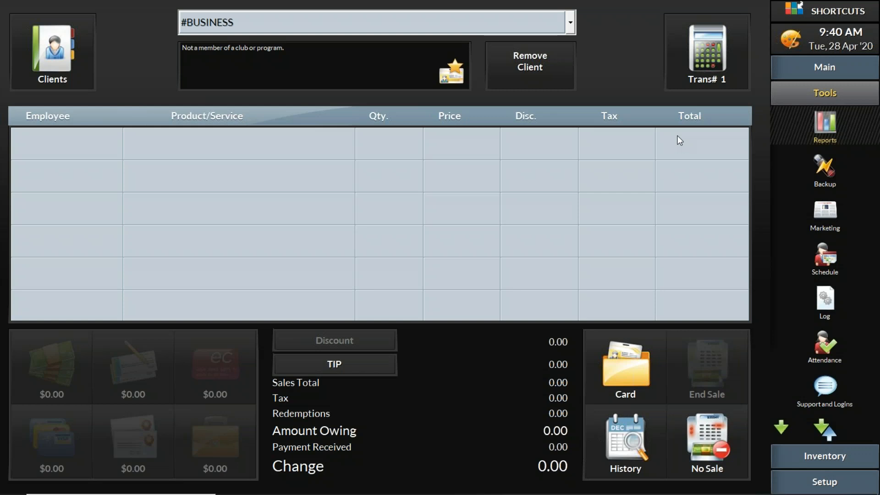
- Open the regional tax setup in the system configuration
{"action": "left_click", "coordinate": [824, 481]}
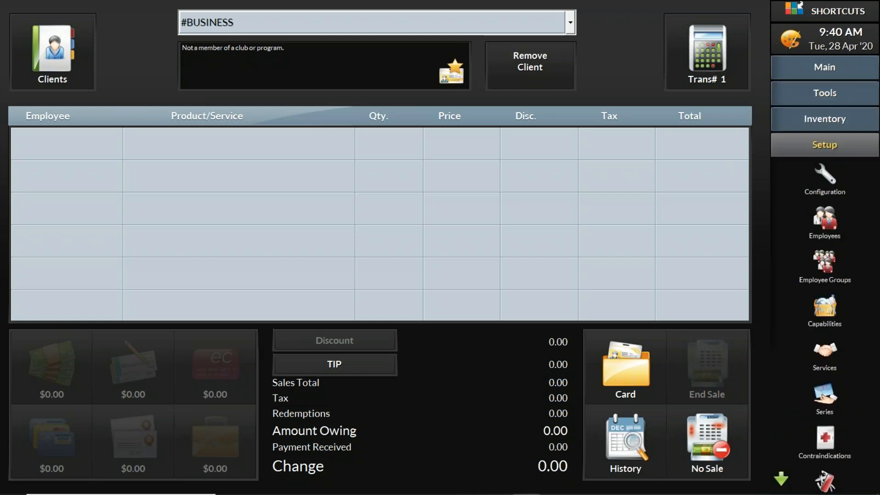
{"action": "left_click", "coordinate": [826, 145]}
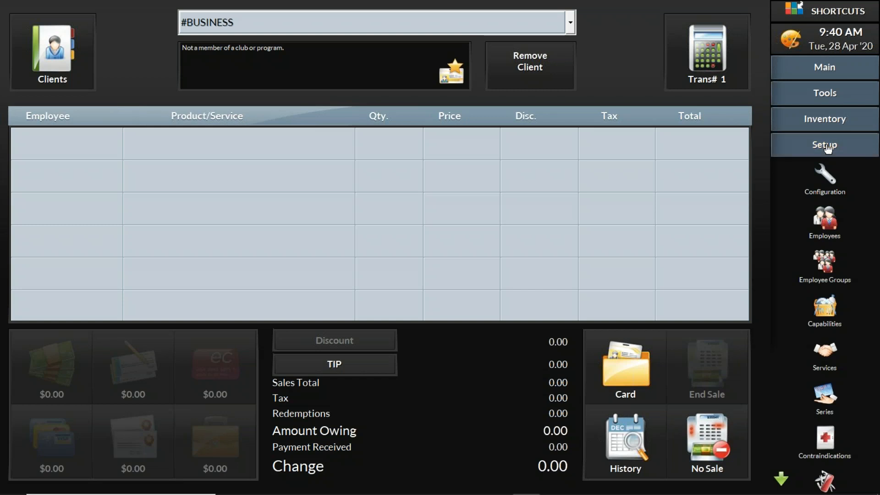
{"action": "left_click", "coordinate": [828, 175]}
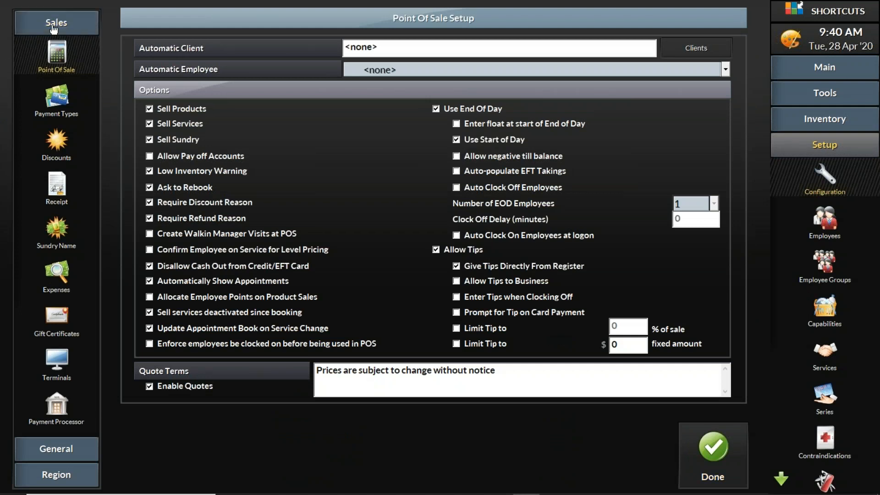
{"action": "left_click", "coordinate": [42, 448]}
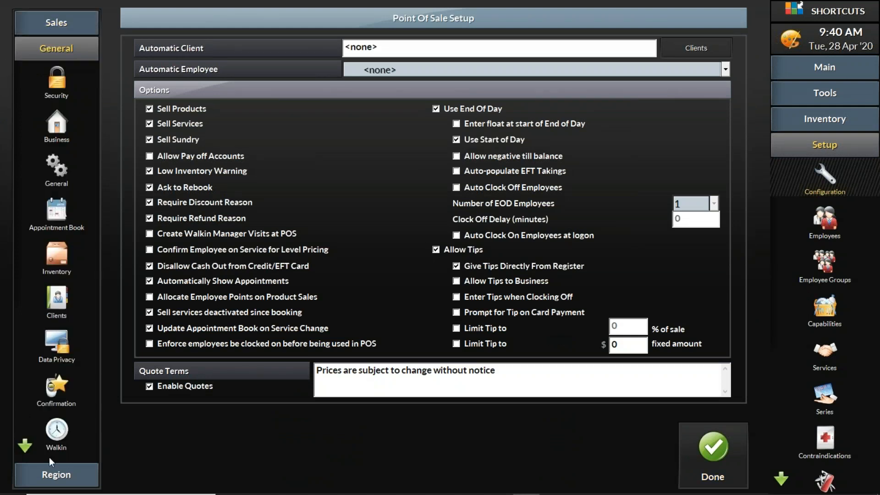
{"action": "left_click", "coordinate": [56, 477]}
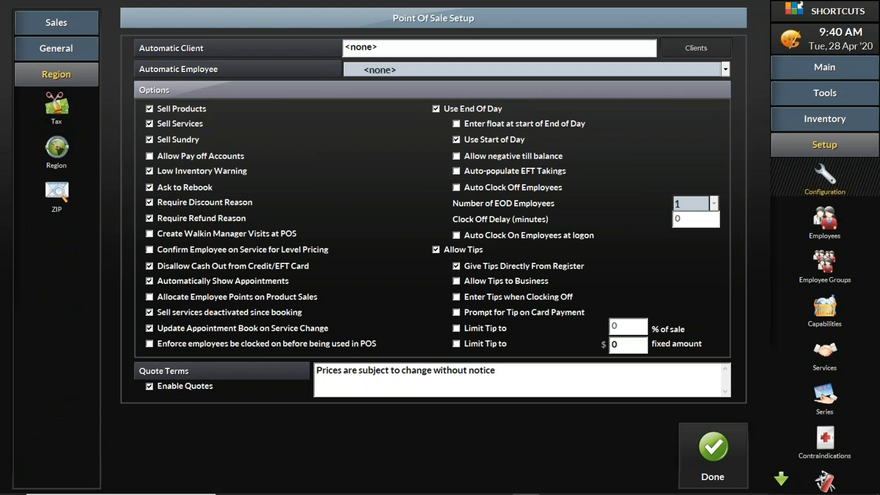
{"action": "left_click", "coordinate": [54, 109]}
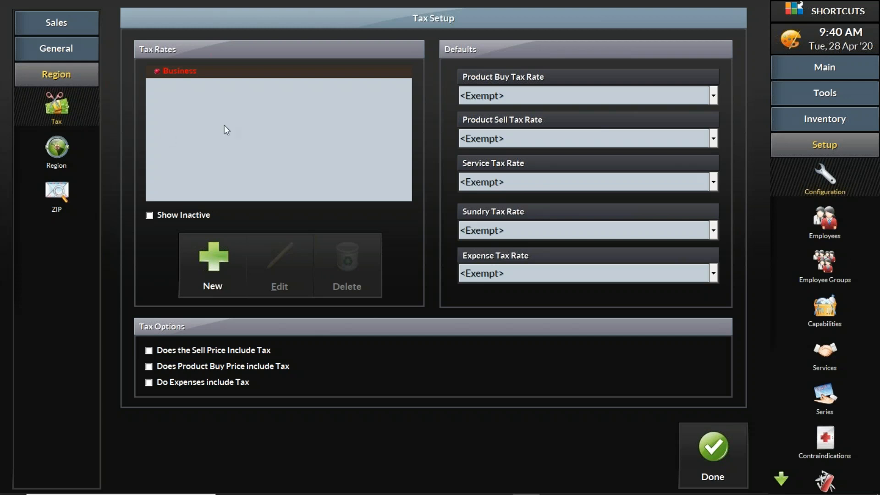
- Add a new tax schedule for services with the description Service Tax
{"action": "left_click", "coordinate": [213, 254]}
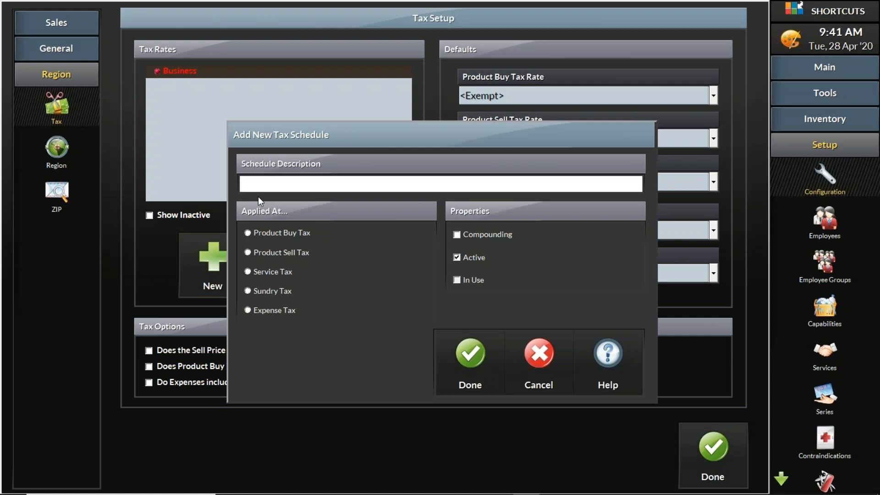
{"action": "type", "text": "Service Tax"}
{"action": "left_click", "coordinate": [476, 356]}
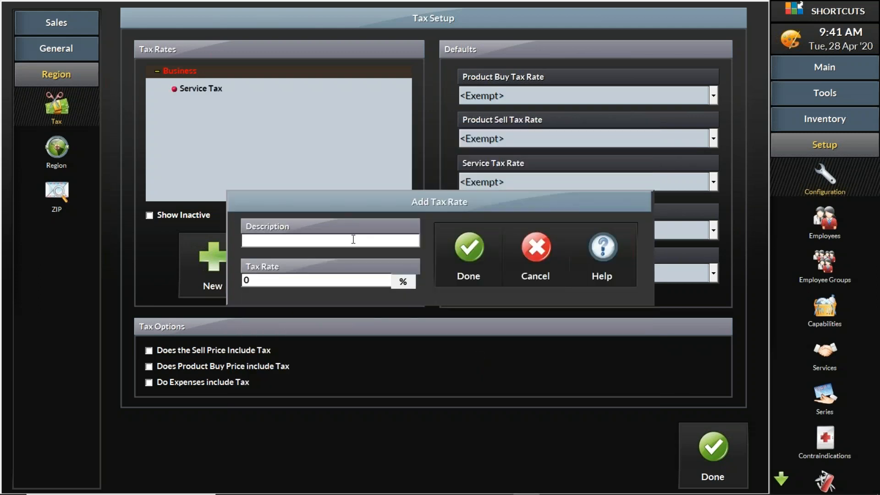
- Add a 13% tax rate described as HST Service Tax to the Service Tax schedule, and expand the schedule to check it
{"action": "type", "text": "HST Service Tax"}
{"action": "key", "text": "Tab"}
{"action": "type", "text": "13"}
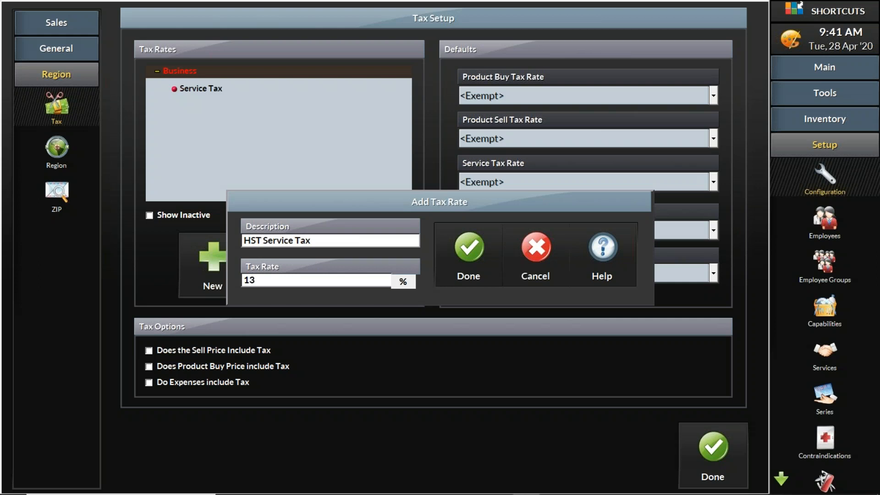
{"action": "left_click", "coordinate": [466, 257]}
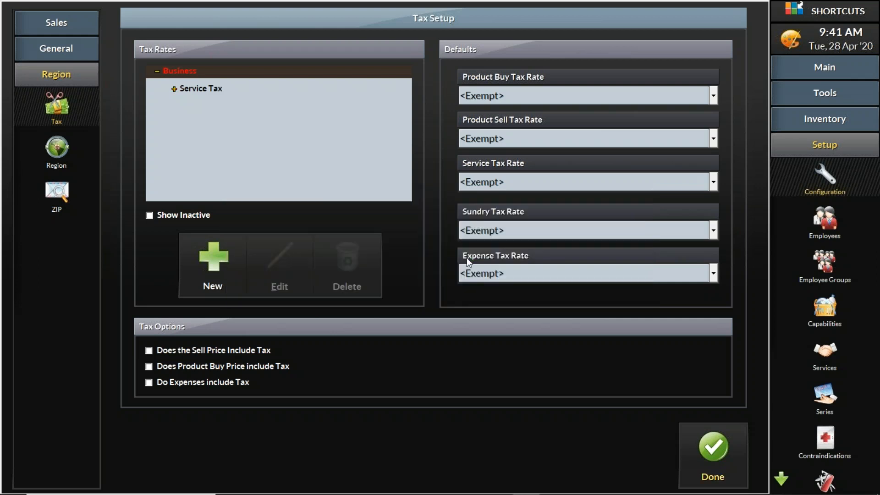
{"action": "left_click", "coordinate": [173, 90]}
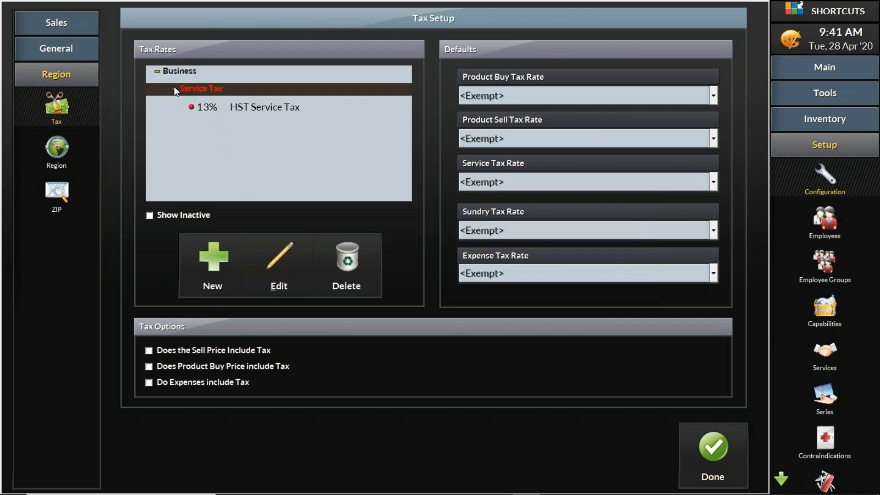
{"action": "left_click", "coordinate": [200, 106]}
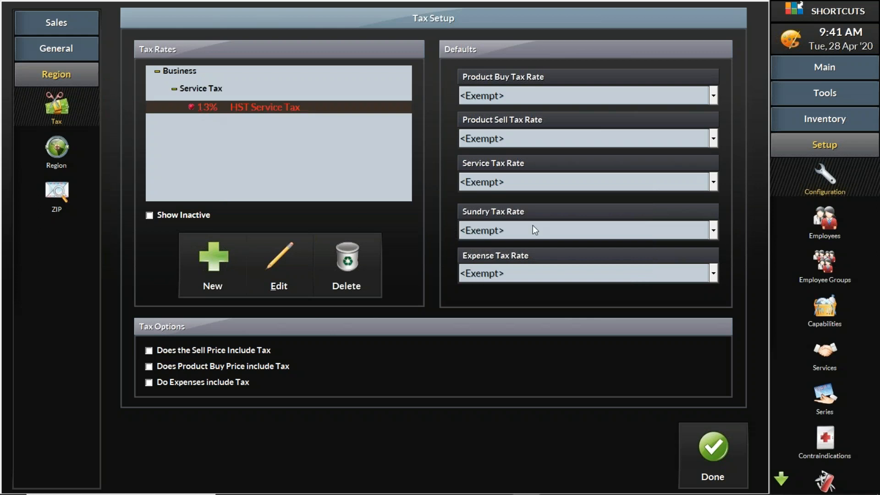
- Set the default Service Tax Rate to Service Tax
{"action": "left_click", "coordinate": [542, 182]}
{"action": "left_click", "coordinate": [541, 187]}
{"action": "left_click", "coordinate": [541, 187]}
{"action": "left_click", "coordinate": [542, 187]}
{"action": "left_click", "coordinate": [542, 188]}
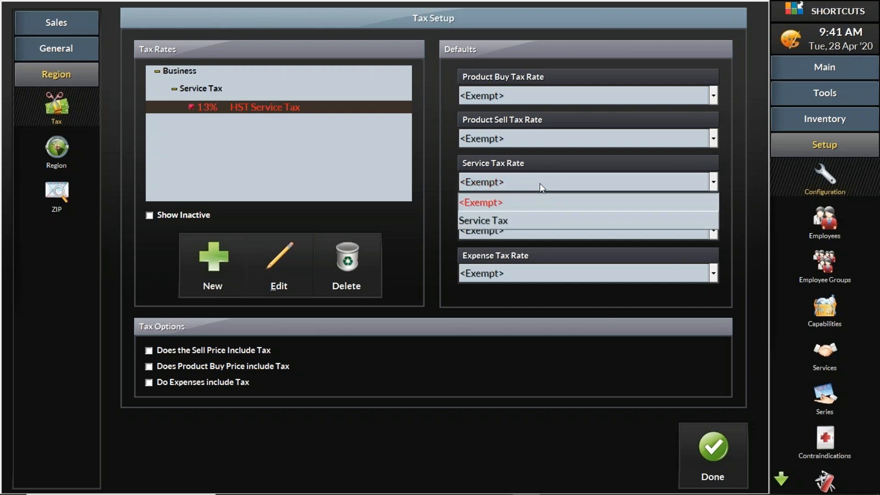
{"action": "left_click", "coordinate": [514, 221]}
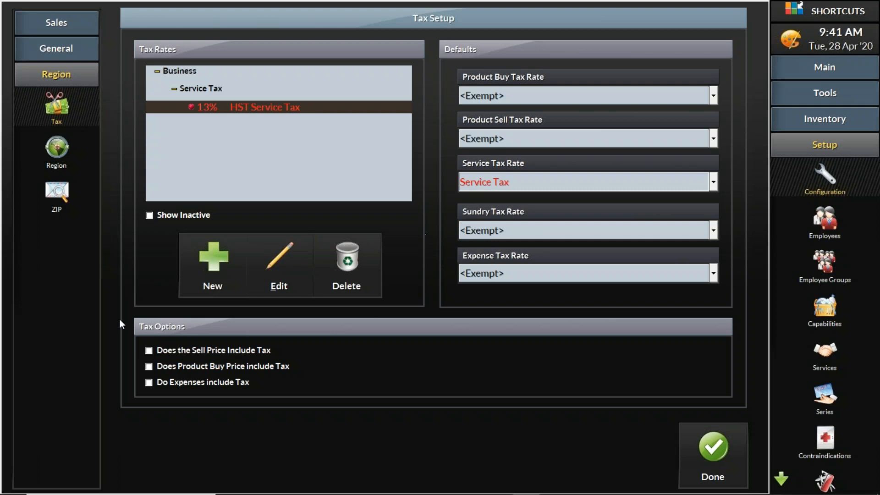
{"action": "left_click", "coordinate": [208, 268]}
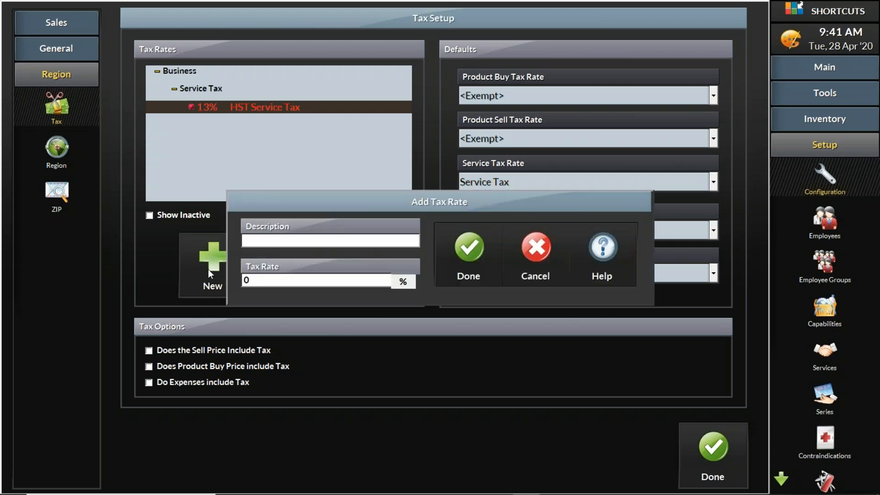
{"action": "type", "text": "Product Ta"}
{"action": "left_click", "coordinate": [543, 260]}
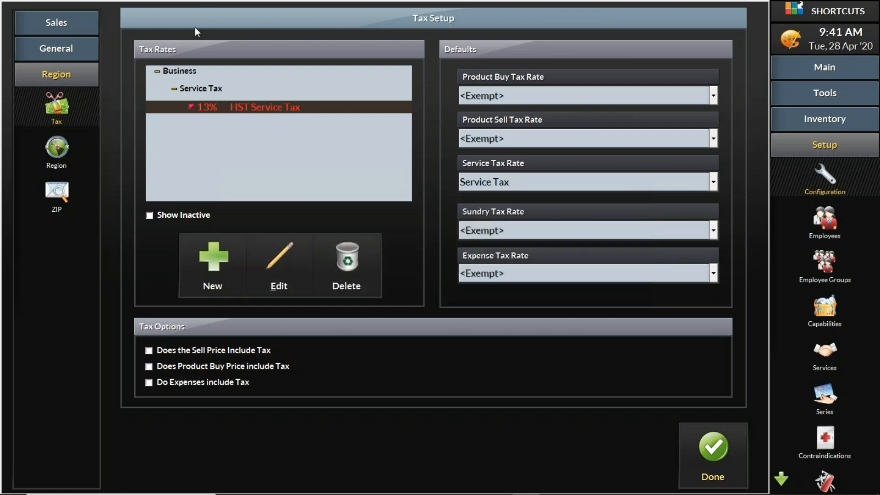
- Add a new tax schedule for products under Business with the description Product Tax
{"action": "left_click", "coordinate": [185, 71]}
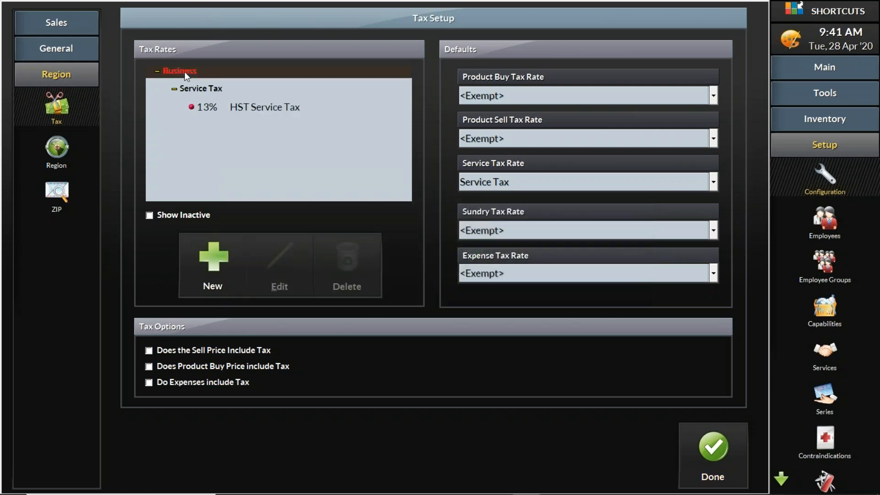
{"action": "left_click", "coordinate": [208, 266]}
{"action": "type", "text": "P"}
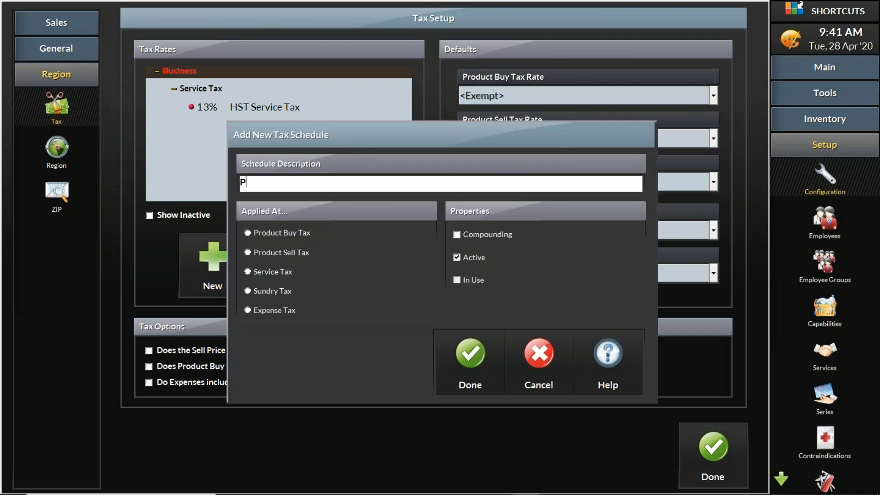
{"action": "type", "text": "roduct TR"}
{"action": "key", "text": "BackSpace"}
{"action": "type", "text": "ax"}
{"action": "left_click", "coordinate": [472, 362]}
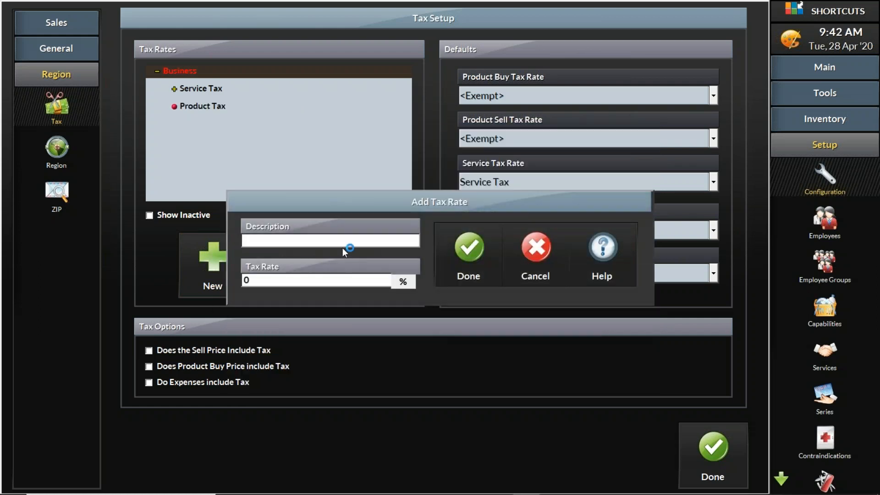
- Add a 13% tax rate described as HST Product Tax to the Product Tax schedule
{"action": "type", "text": "HST Product Tax"}
{"action": "key", "text": "Tab"}
{"action": "type", "text": "13"}
{"action": "left_click", "coordinate": [470, 260]}
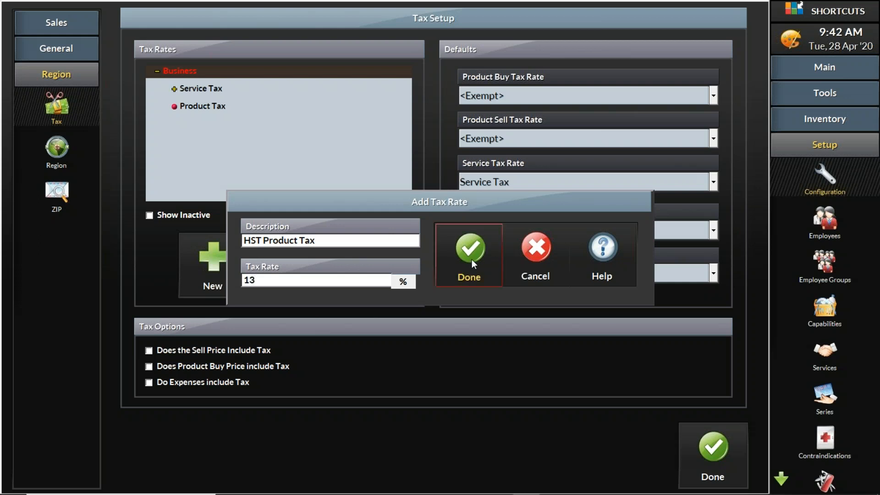
- Set the default Product Sell Tax Rate to Product Tax, and complete the tax setup to return to the sale screen
{"action": "left_click", "coordinate": [538, 137]}
{"action": "left_click", "coordinate": [538, 137]}
{"action": "left_click", "coordinate": [538, 136]}
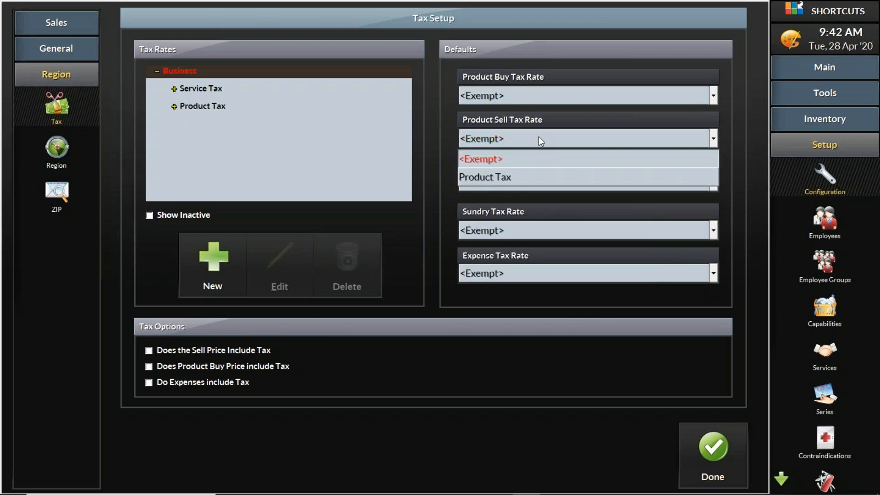
{"action": "left_click", "coordinate": [509, 178]}
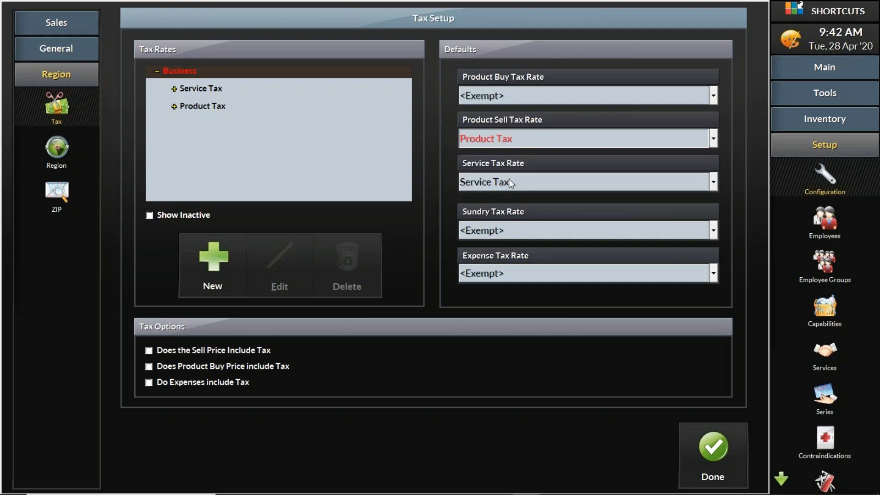
{"action": "left_click", "coordinate": [705, 447]}
{"action": "left_click", "coordinate": [597, 265]}
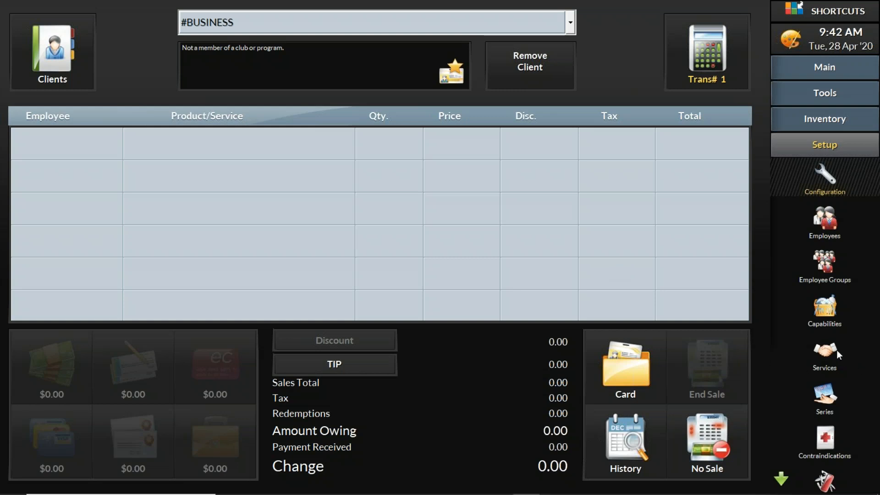
- Change the sell tax rate for all services under Business to the Service Tax schedule
{"action": "left_click", "coordinate": [825, 352]}
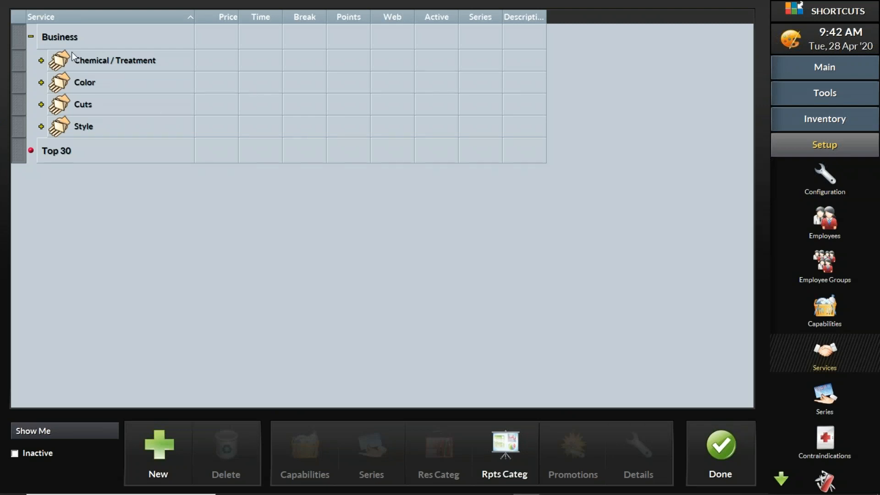
{"action": "left_click", "coordinate": [83, 38]}
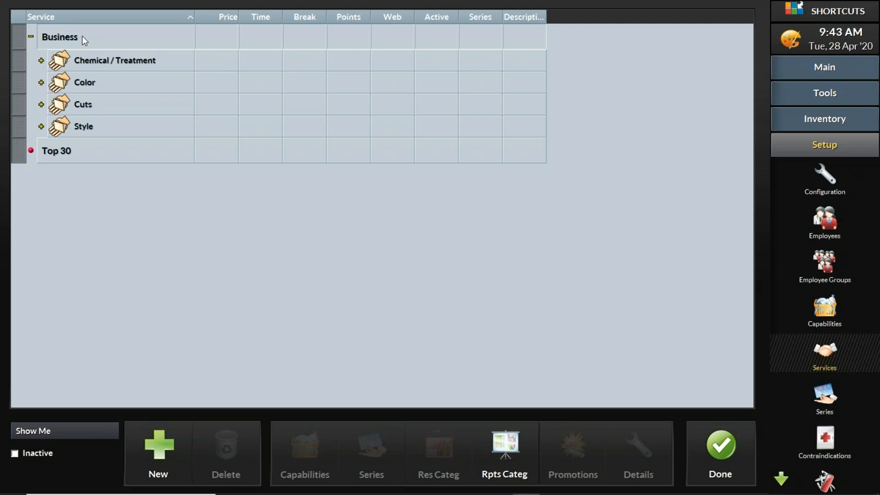
{"action": "right_click", "coordinate": [83, 37]}
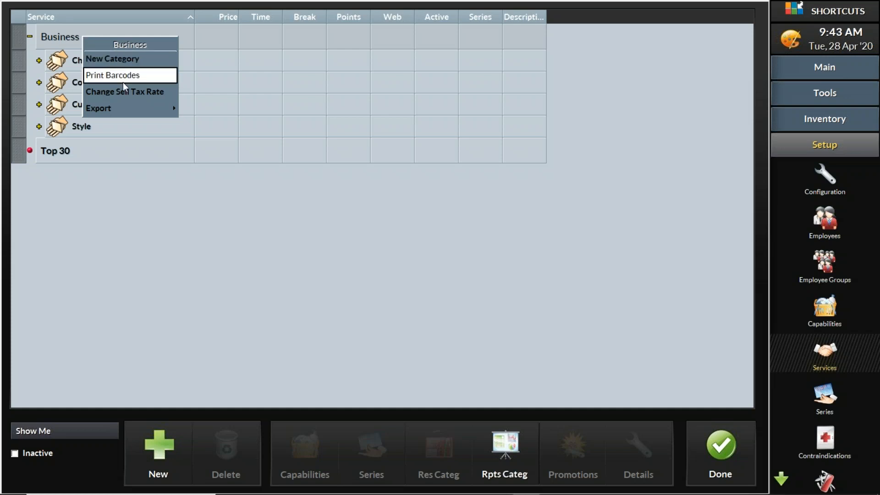
{"action": "left_click", "coordinate": [129, 92]}
{"action": "left_click", "coordinate": [326, 268]}
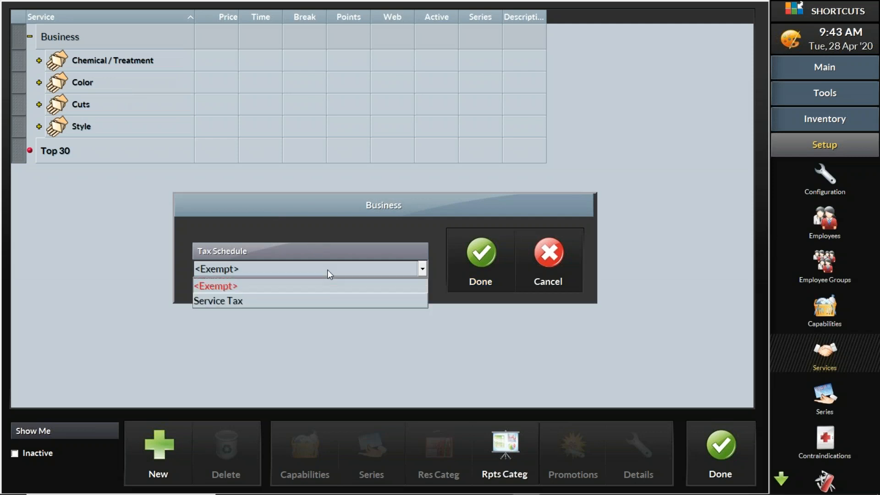
{"action": "left_click", "coordinate": [327, 300]}
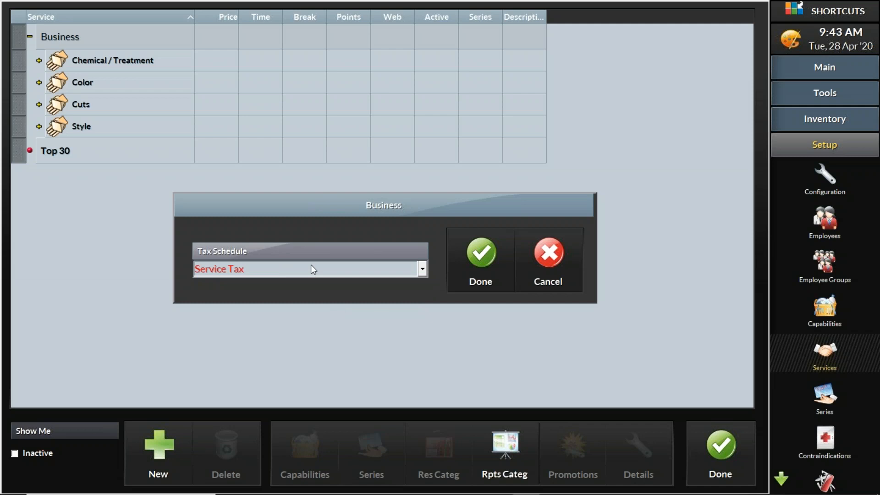
{"action": "left_click", "coordinate": [499, 263]}
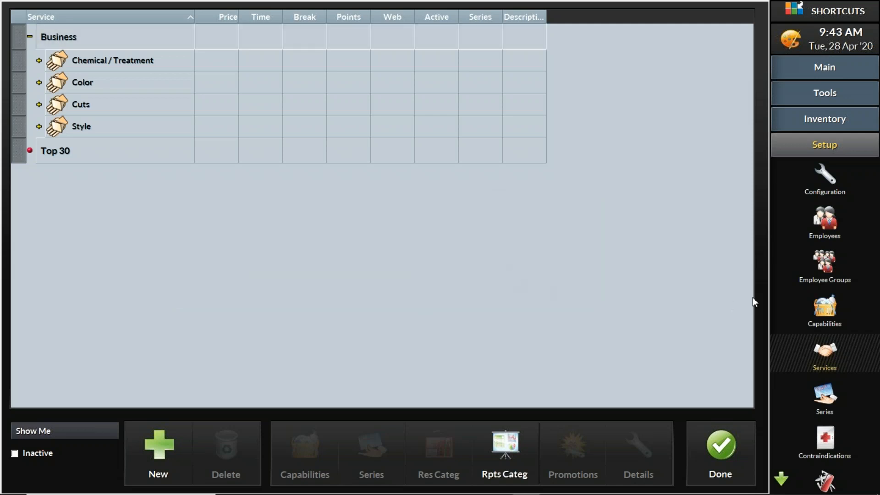
- Change the sell tax for all inventory products under Business to the Product Tax schedule, and return to the sale screen
{"action": "left_click", "coordinate": [853, 122]}
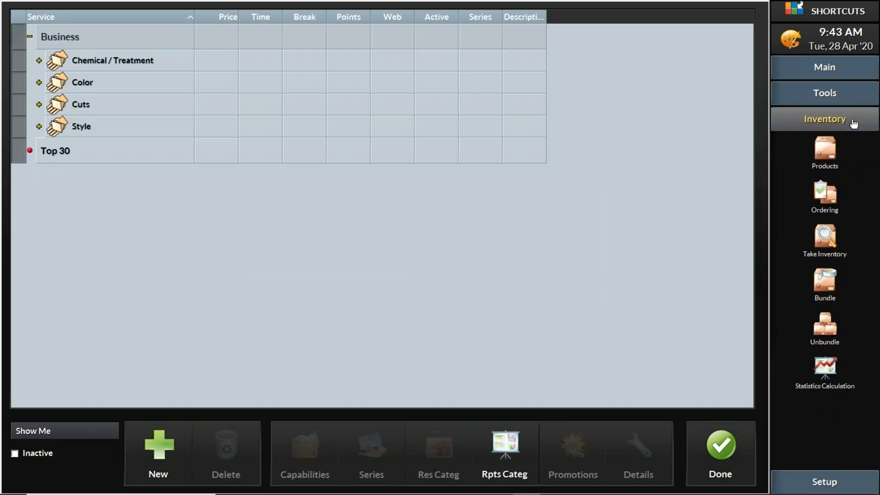
{"action": "left_click", "coordinate": [828, 147]}
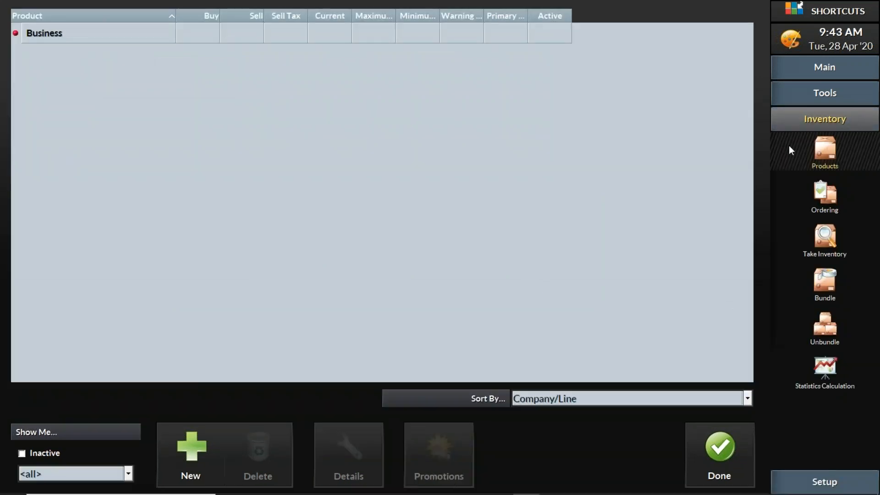
{"action": "right_click", "coordinate": [44, 35]}
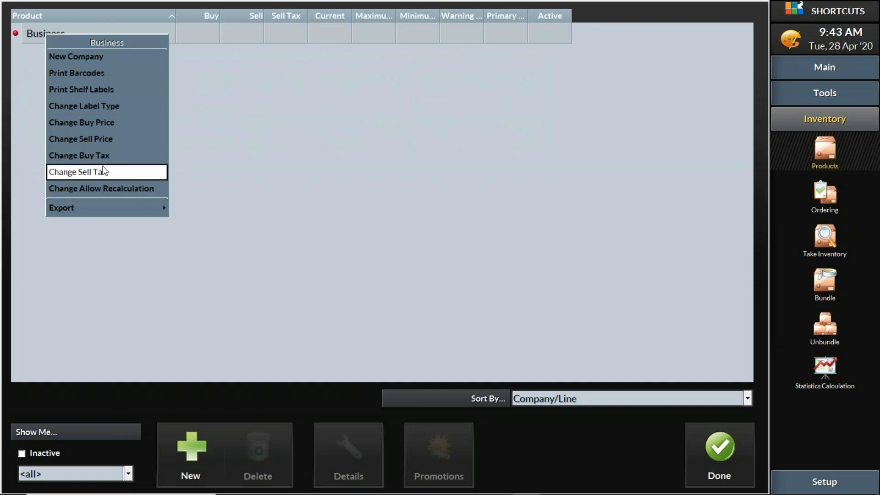
{"action": "left_click", "coordinate": [116, 173]}
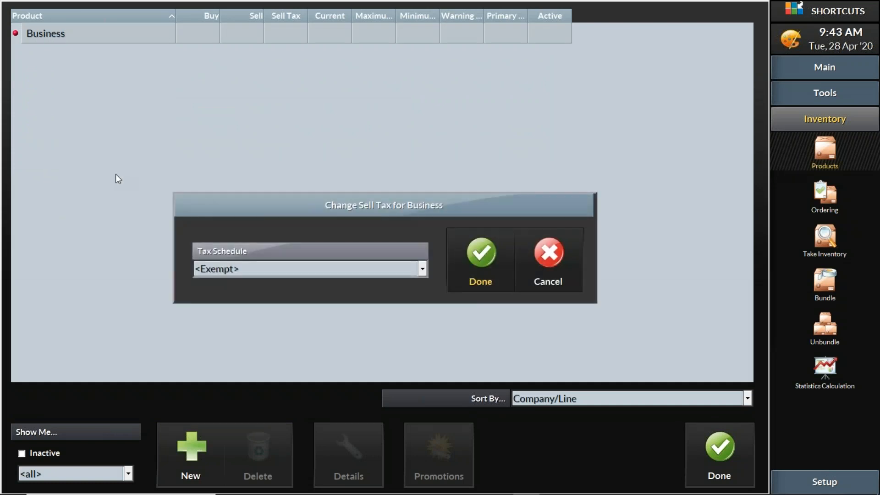
{"action": "left_click", "coordinate": [406, 265]}
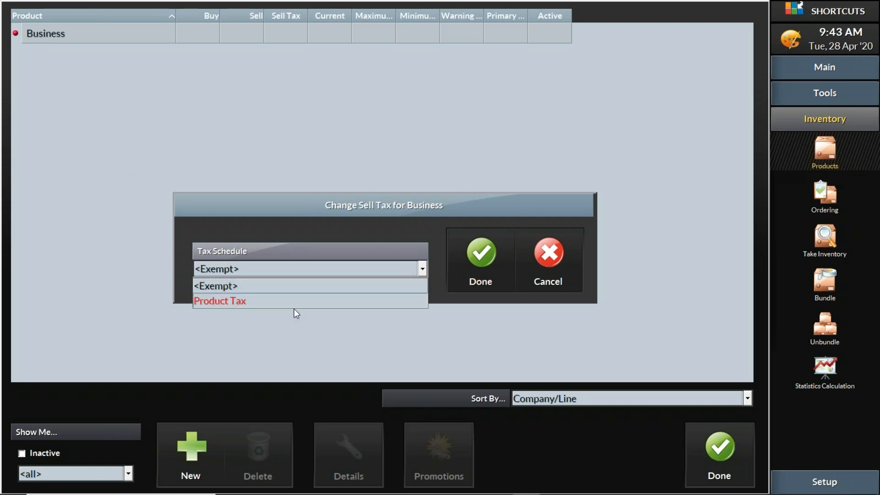
{"action": "left_click", "coordinate": [257, 301]}
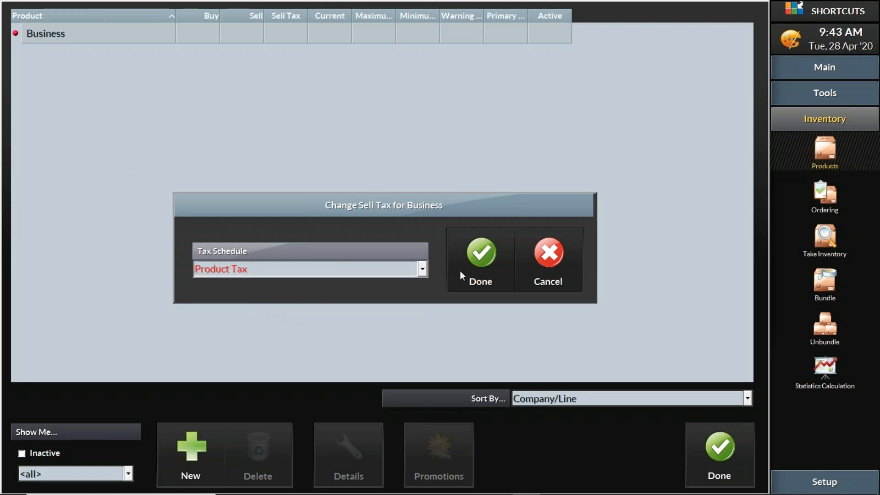
{"action": "left_click", "coordinate": [482, 253]}
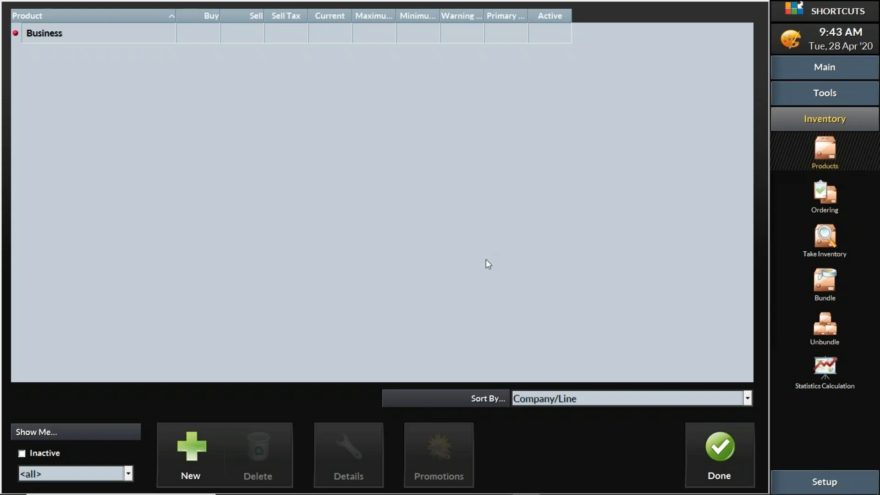
{"action": "left_click", "coordinate": [728, 457]}
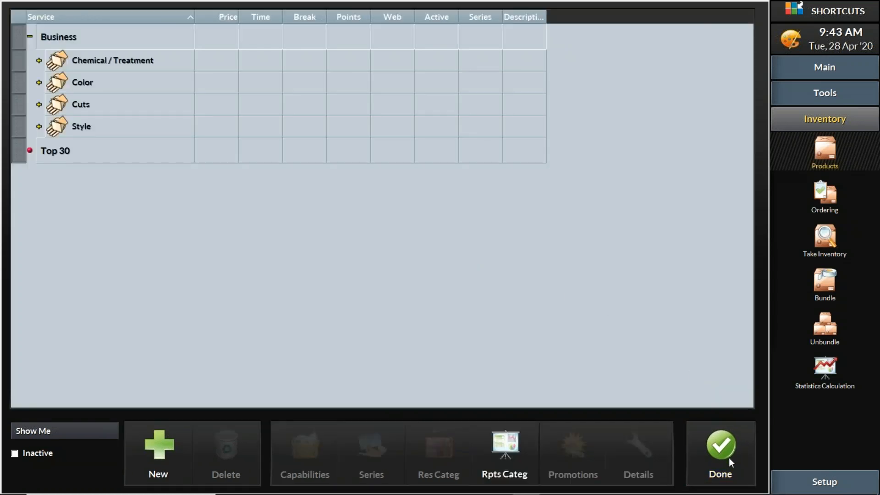
{"action": "left_click", "coordinate": [729, 457]}
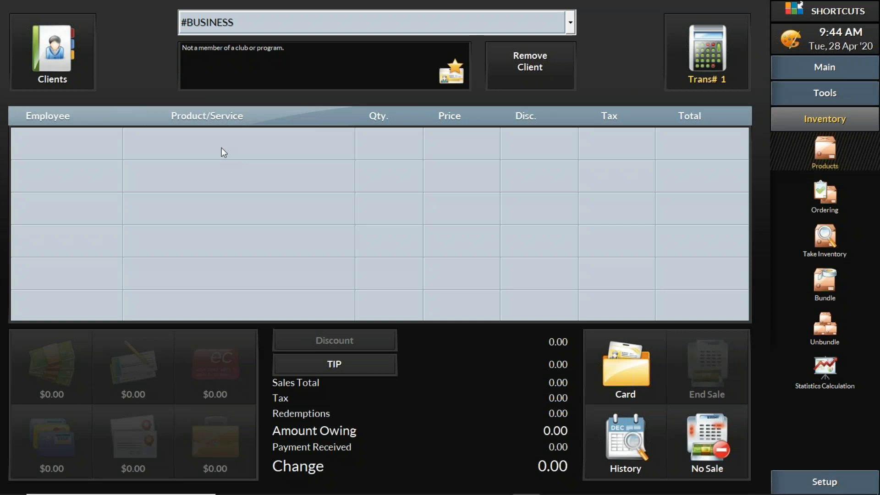
- Switch to the PointofSale-Basics.pptx presentation in PowerPoint
{"action": "mouse_move", "coordinate": [554, 493]}
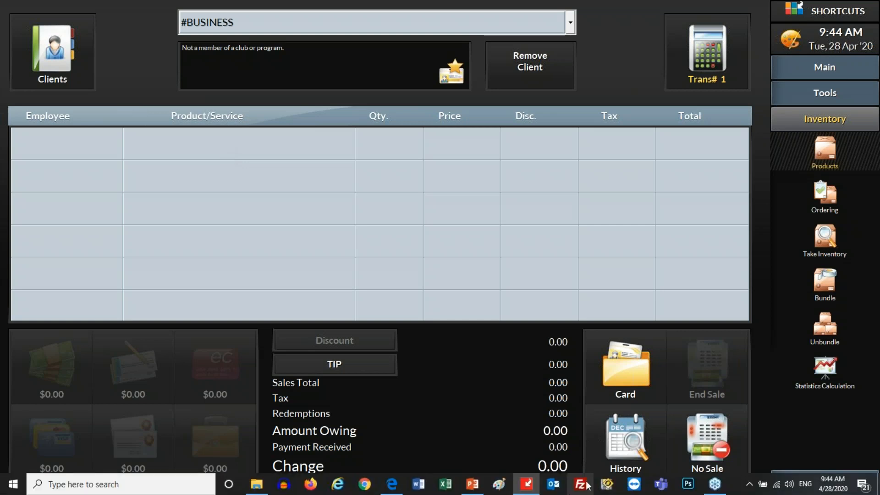
{"action": "left_click", "coordinate": [472, 486]}
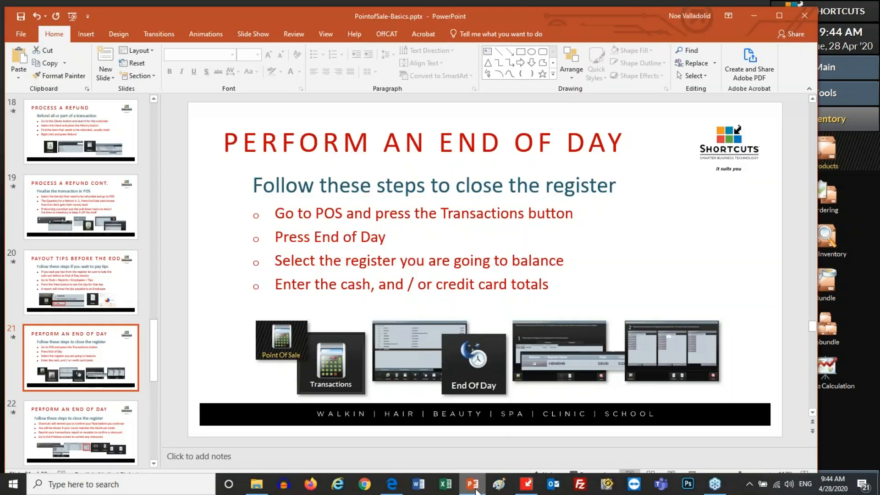